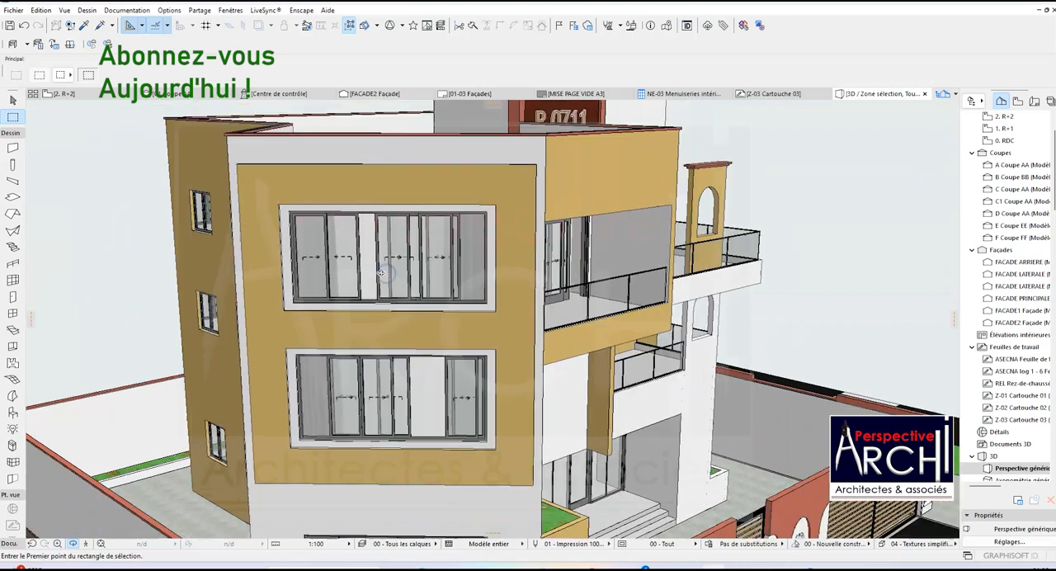
# Examine the sliding windows and balcony doors on the building's facades in the 3D model from several angles.
pyautogui.keyDown('shift'); pyautogui.moveTo(429, 266); pyautogui.dragTo(467, 296, button='middle'); pyautogui.keyUp('shift')
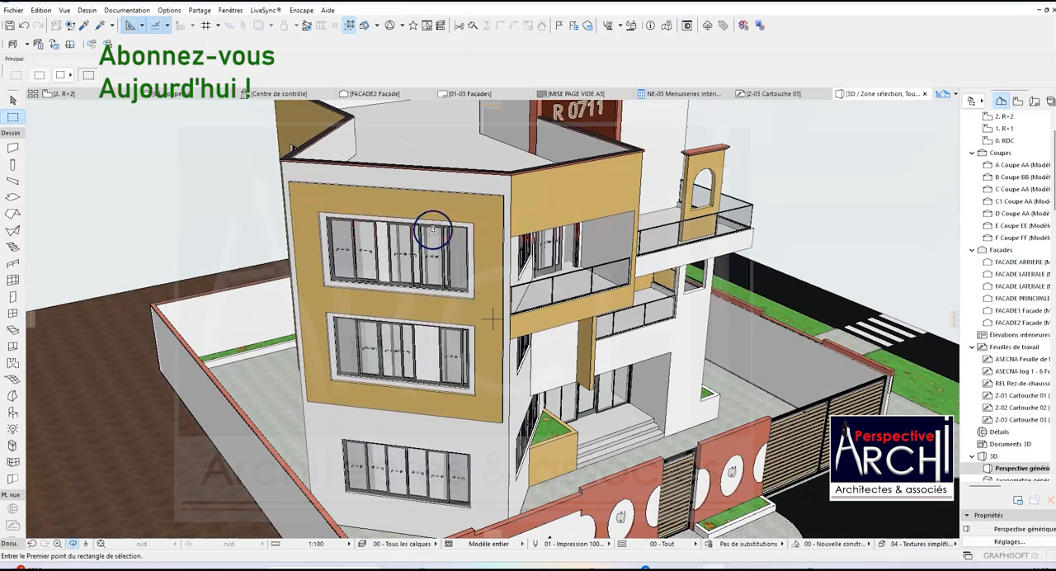
pyautogui.scroll(3, 433, 230)
pyautogui.keyDown('shift'); pyautogui.moveTo(429, 223); pyautogui.dragTo(461, 220, button='middle'); pyautogui.keyUp('shift')
pyautogui.scroll(-5, 450, 243)
pyautogui.keyDown('shift'); pyautogui.moveTo(437, 255); pyautogui.dragTo(599, 240, button='middle'); pyautogui.keyUp('shift')
pyautogui.scroll(6, 629, 276)
pyautogui.scroll(6, 601, 221)
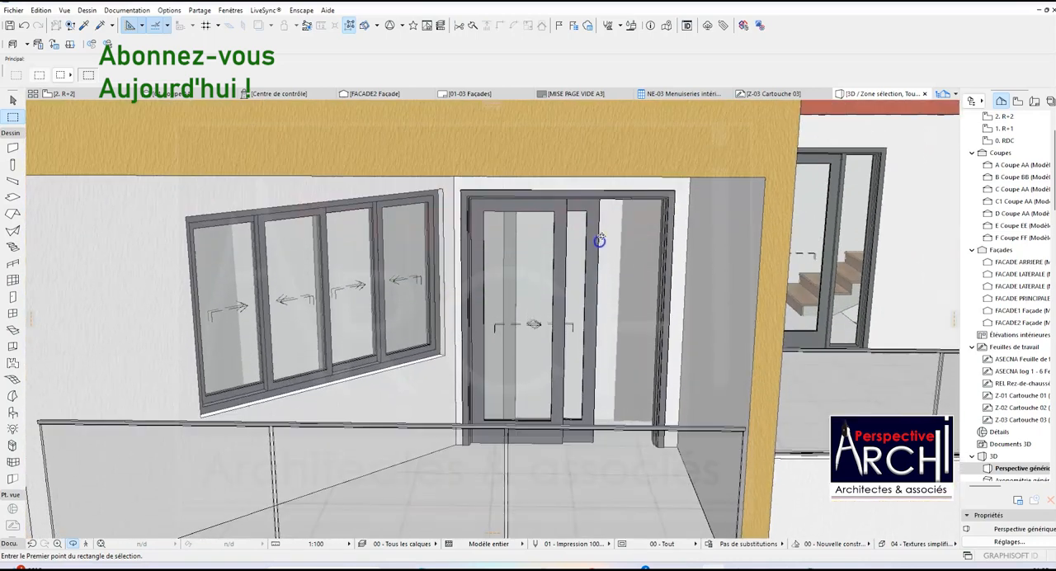
pyautogui.scroll(-6, 597, 322)
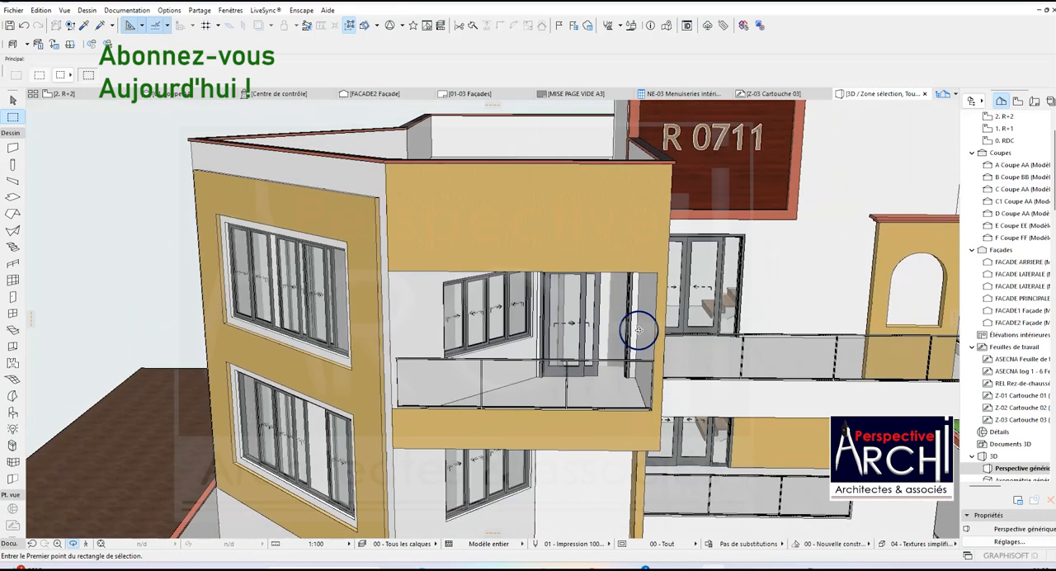
pyautogui.keyDown('shift'); pyautogui.moveTo(319, 346); pyautogui.dragTo(438, 268, button='middle'); pyautogui.keyUp('shift')
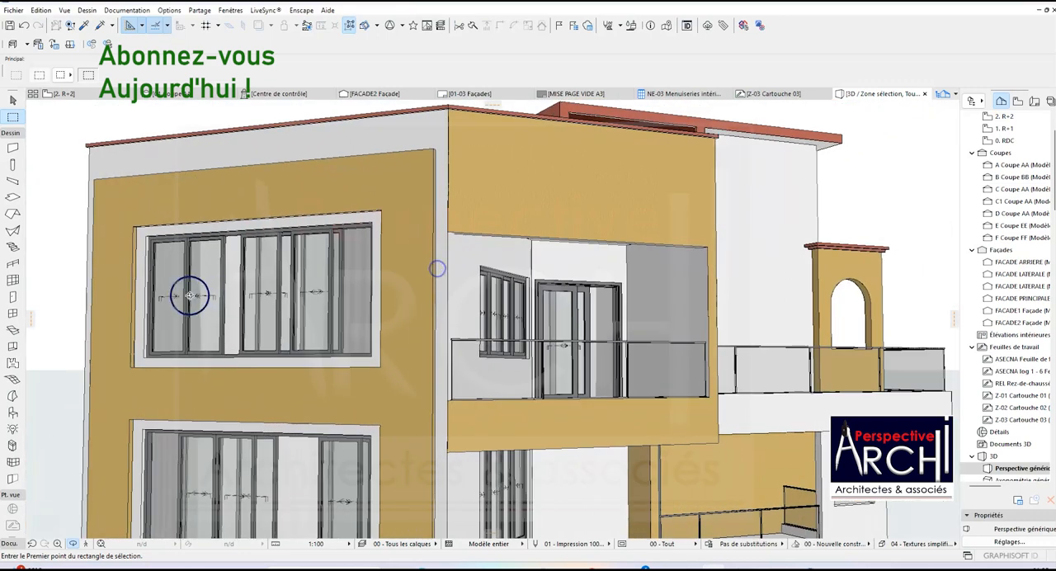
pyautogui.scroll(-3, 258, 285)
pyautogui.keyDown('shift'); pyautogui.moveTo(349, 276); pyautogui.dragTo(398, 337, button='middle'); pyautogui.keyUp('shift')
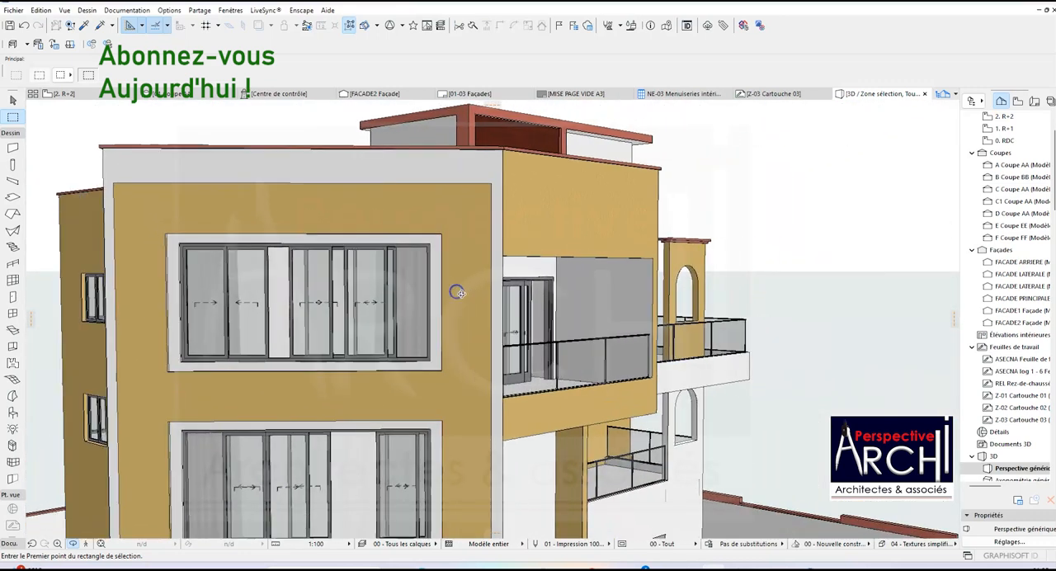
pyautogui.scroll(3, 375, 450)
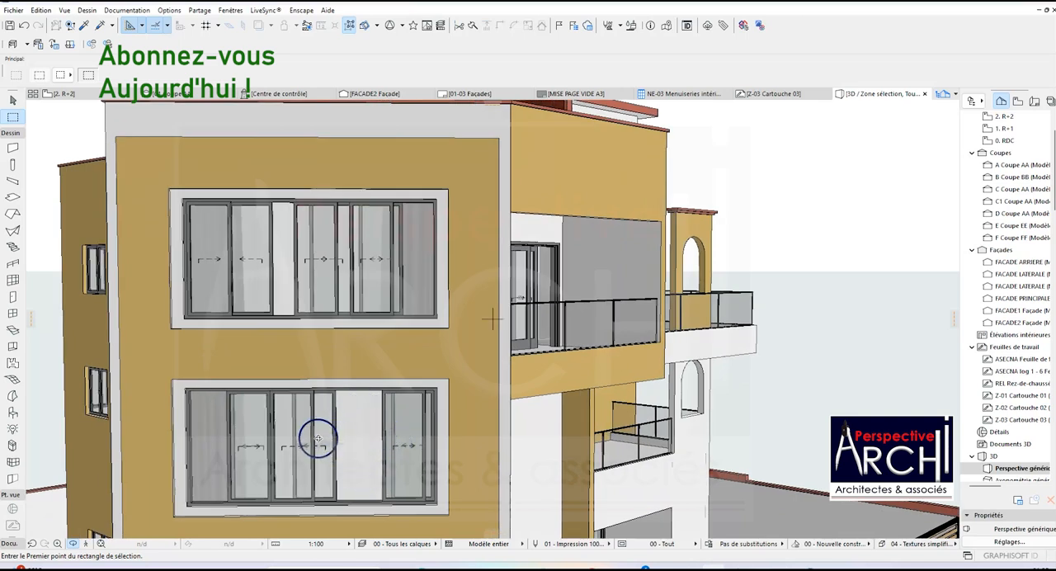
pyautogui.scroll(-5, 382, 454)
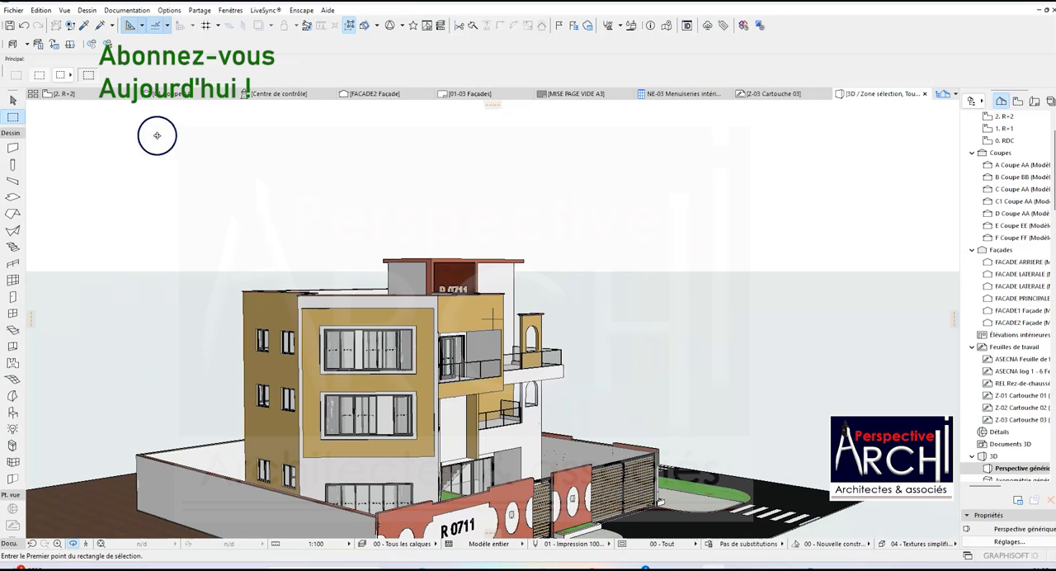
# Open the R+2 floor plan and inspect how its doors and sliding windows are represented in 2D.
pyautogui.click(74, 96)
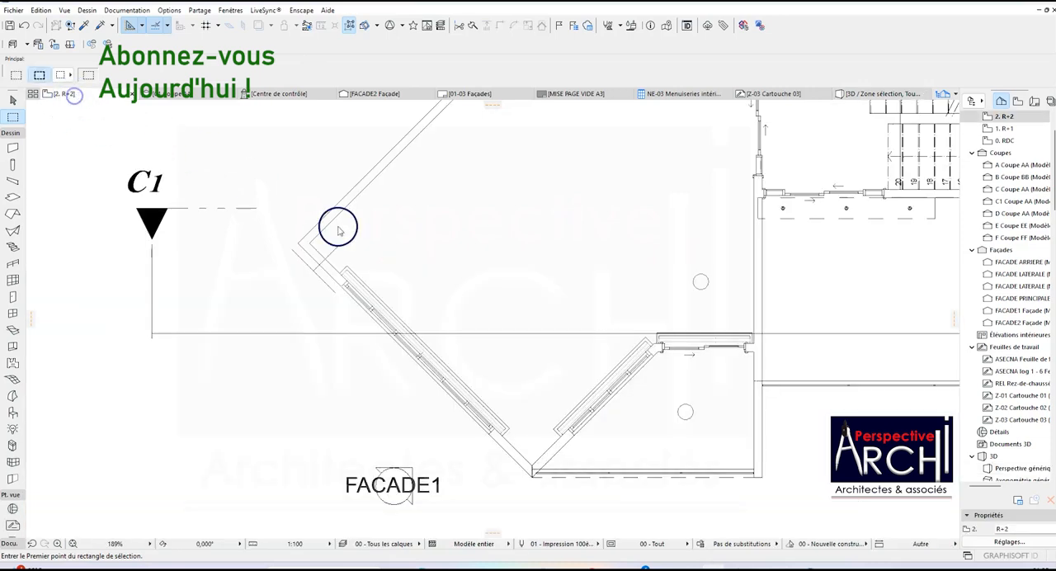
pyautogui.scroll(-5, 248, 264)
pyautogui.scroll(6, 483, 194)
pyautogui.scroll(-5, 485, 178)
pyautogui.scroll(5, 476, 370)
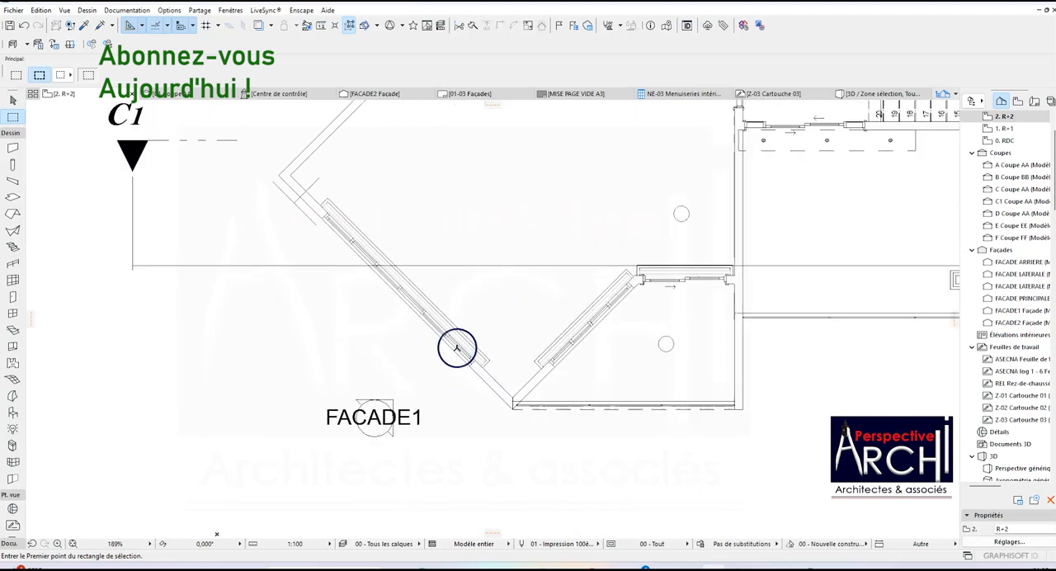
pyautogui.scroll(-3, 316, 350)
pyautogui.scroll(6, 523, 332)
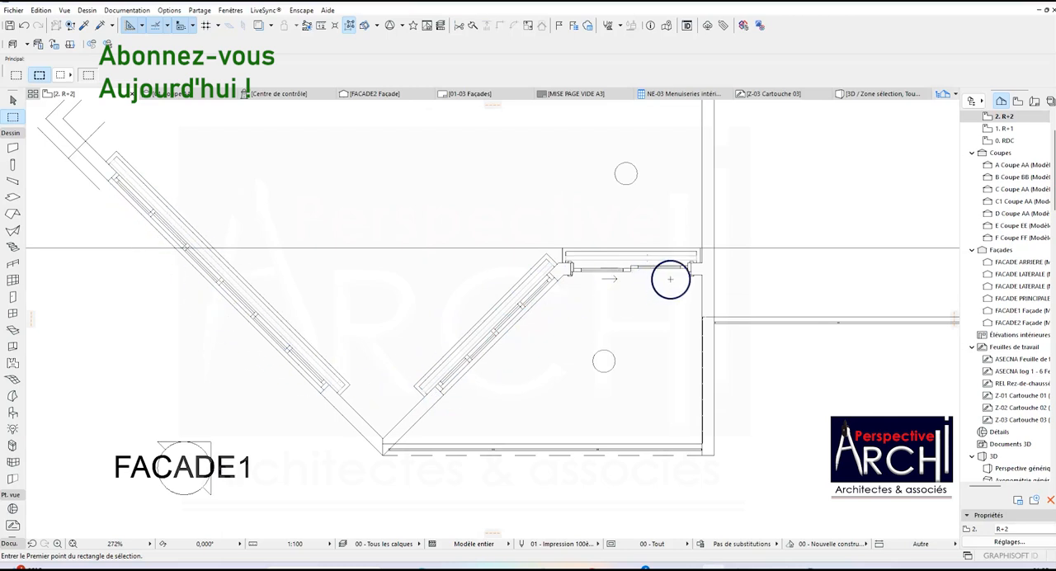
pyautogui.scroll(-4, 672, 271)
pyautogui.scroll(2, 636, 235)
pyautogui.scroll(-4, 610, 239)
pyautogui.scroll(5, 612, 264)
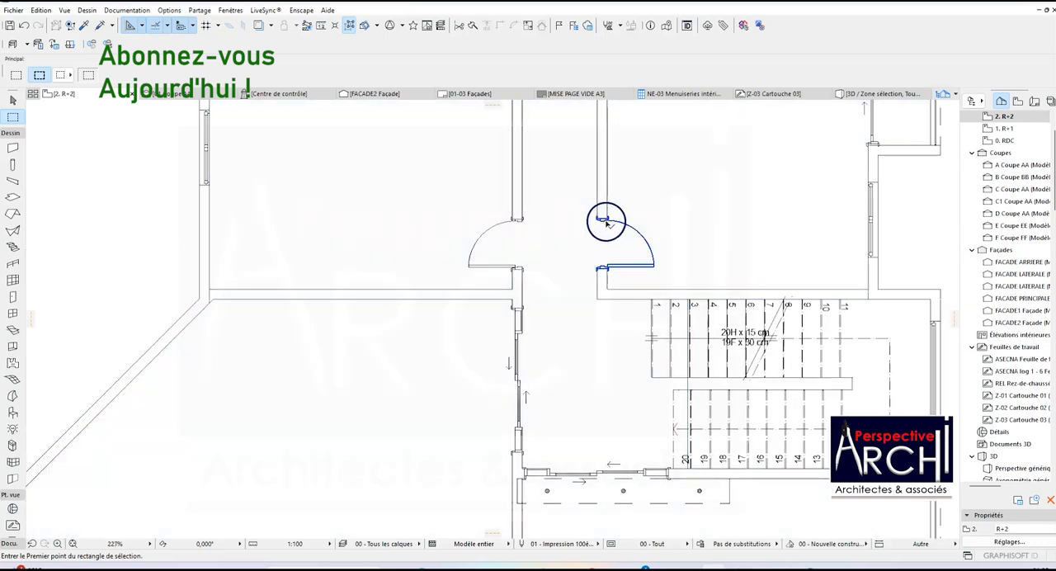
pyautogui.scroll(-1, 606, 223)
pyautogui.scroll(2, 509, 267)
pyautogui.keyDown('shift'); pyautogui.click(536, 258); pyautogui.keyUp('shift')
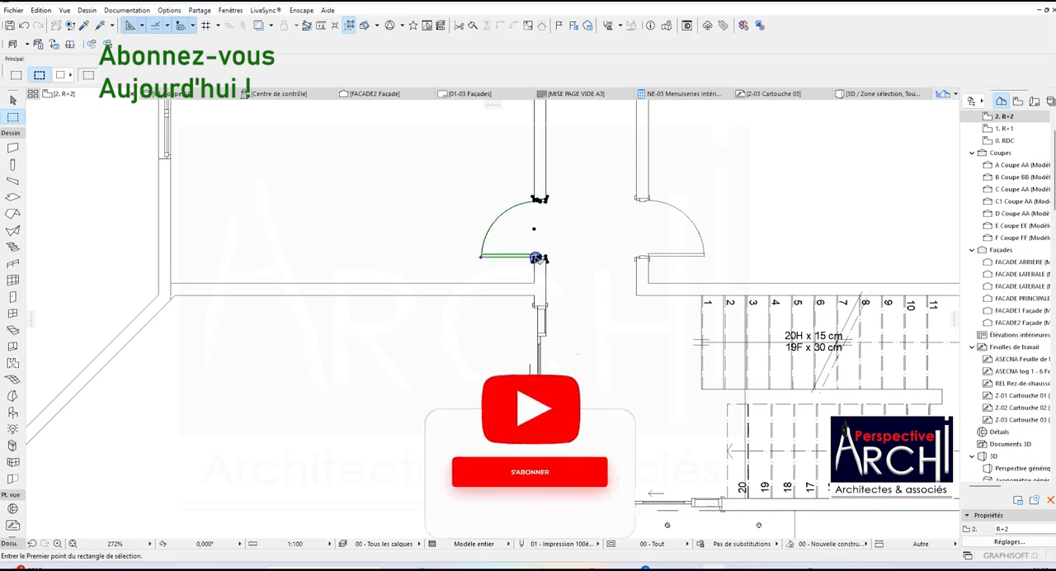
pyautogui.scroll(-4, 618, 255)
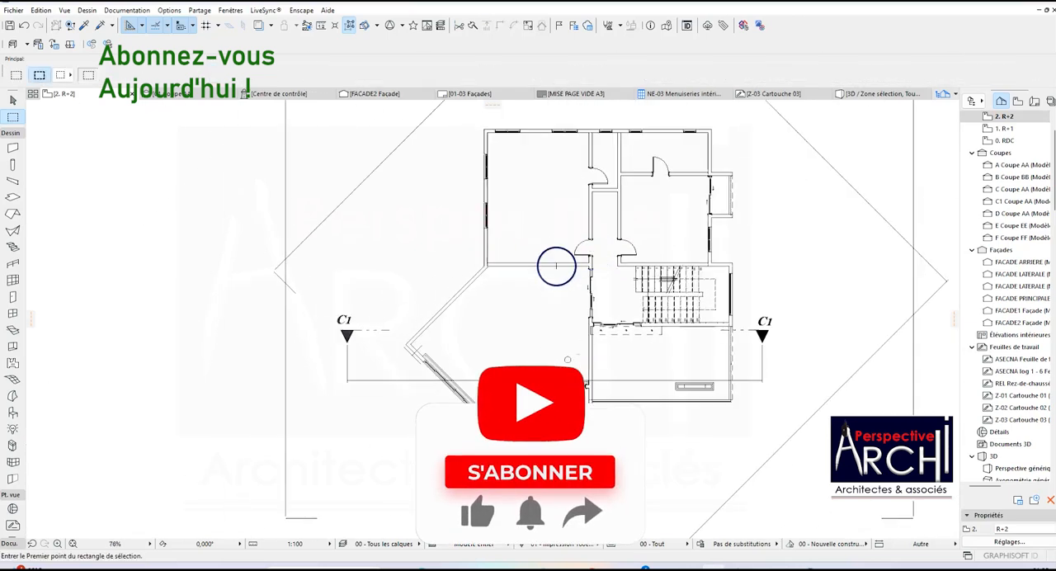
pyautogui.scroll(4, 567, 359)
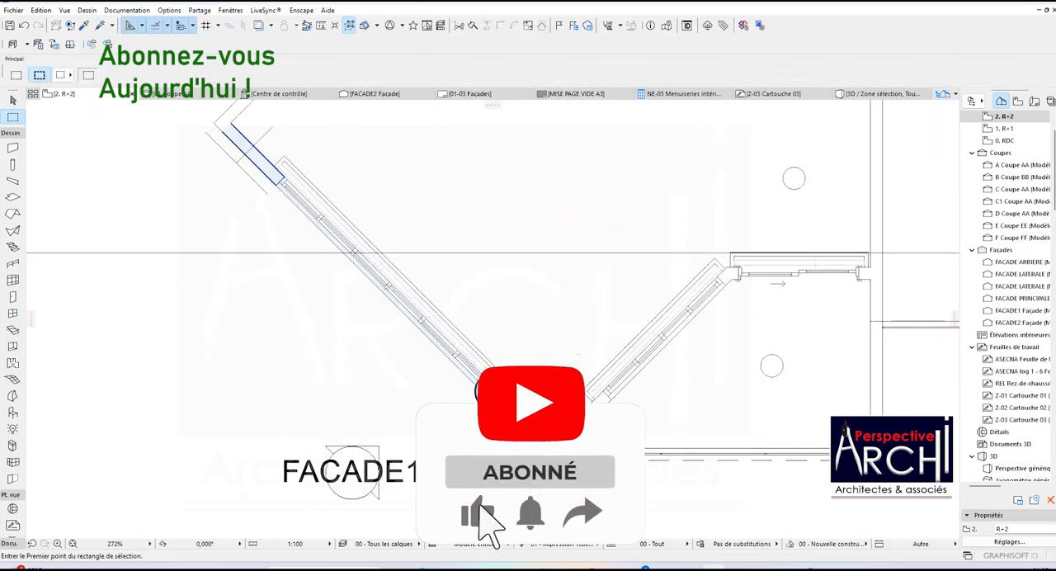
# Open the settings of the six-panel sliding window in the slanted wall beside FACADE1, showing its Paramètres Fenêtre coulissante section.
pyautogui.keyDown('shift'); pyautogui.click(492, 390); pyautogui.keyUp('shift')
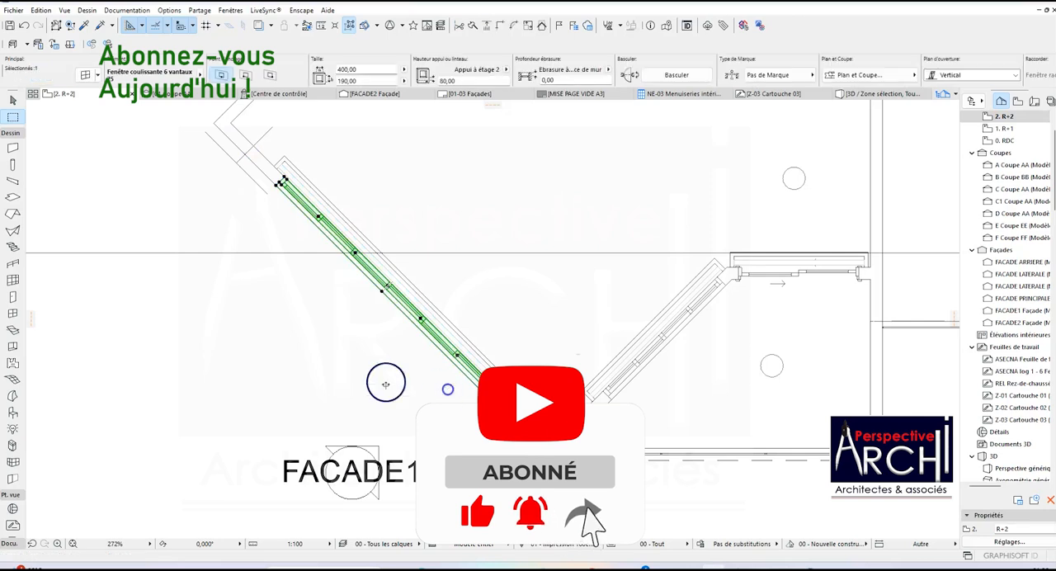
pyautogui.click(87, 79)
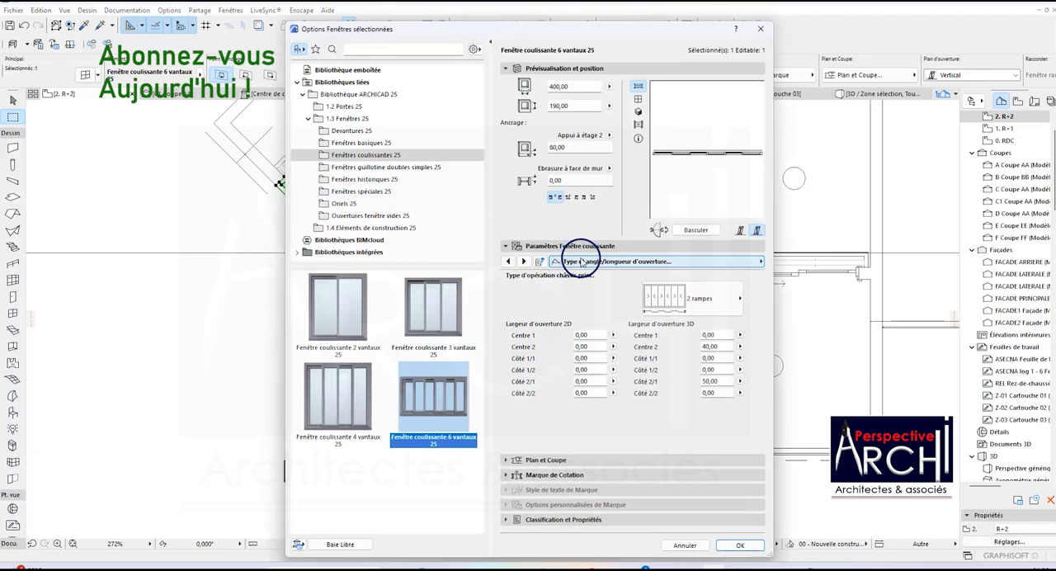
pyautogui.click(557, 246)
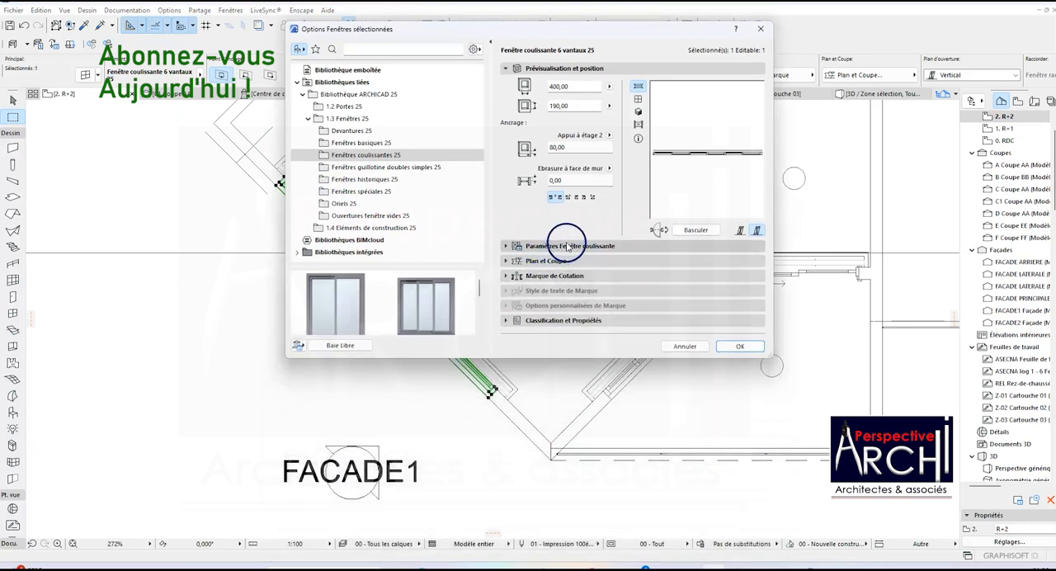
pyautogui.click(613, 247)
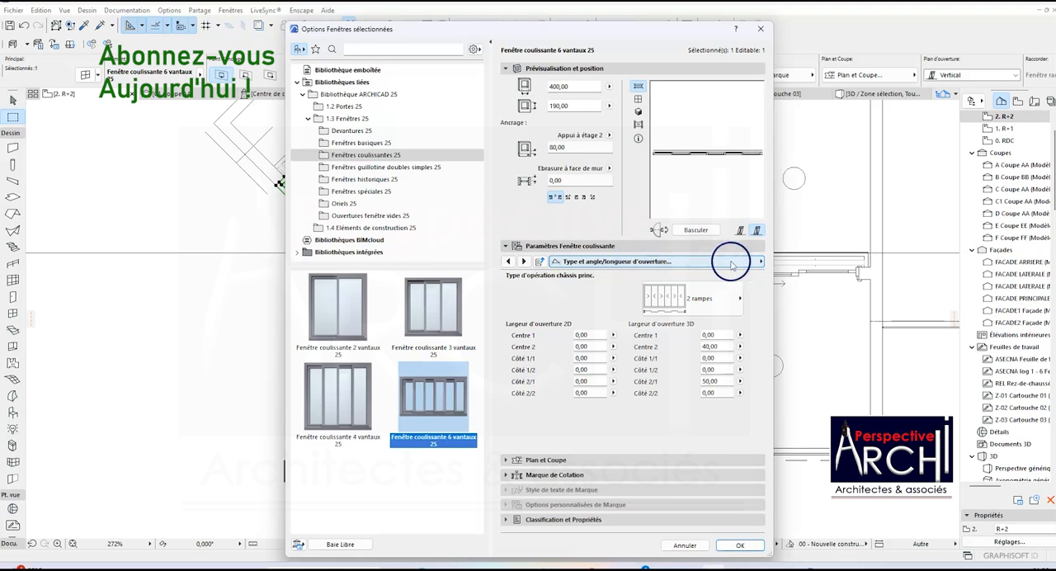
pyautogui.click(759, 261)
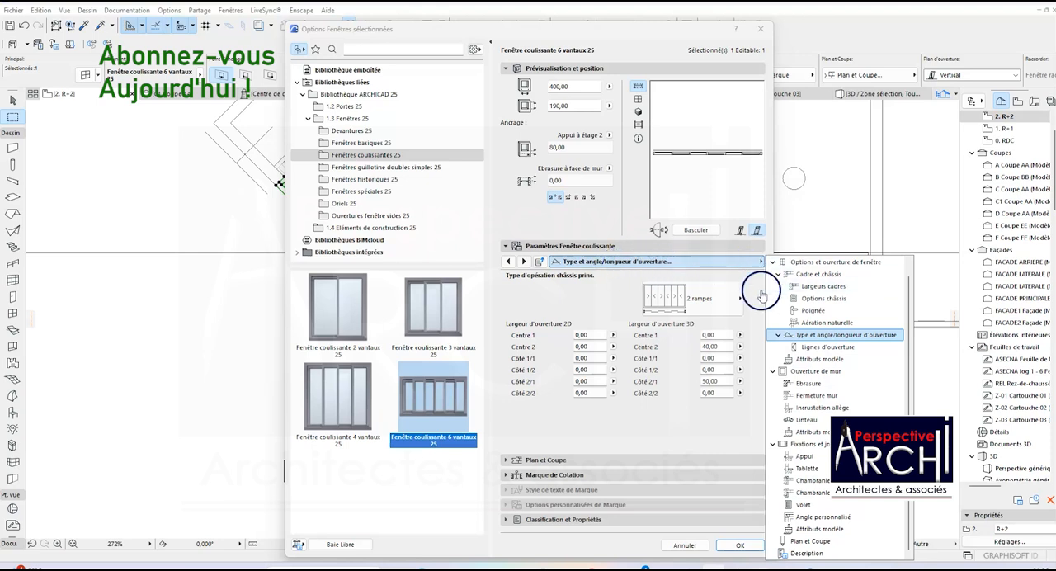
pyautogui.click(631, 288)
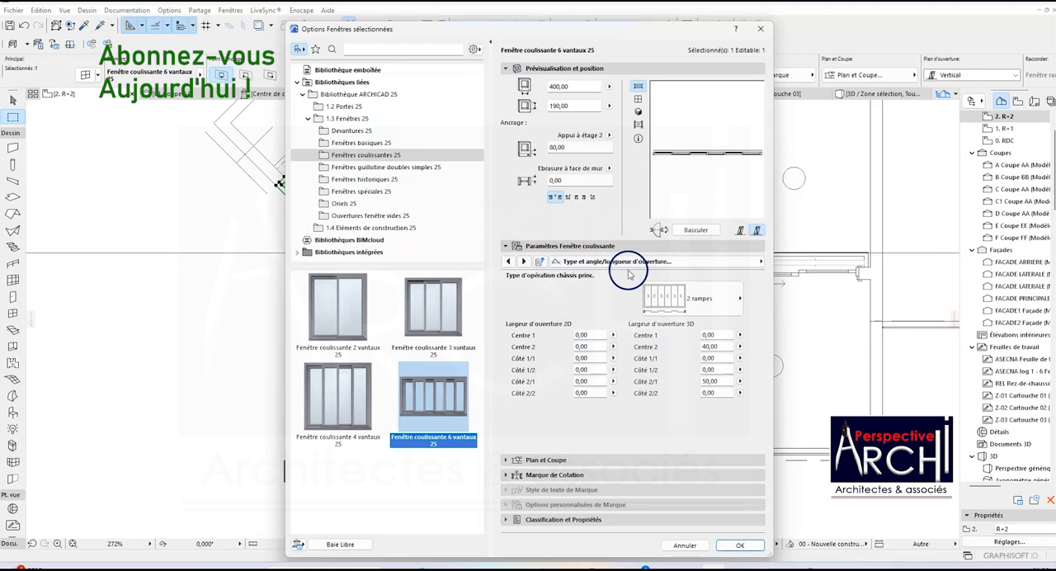
# Review the sliding window's parameter pages from Tailles nominales et tolérance through Poignée to Type et angle/longueur d'ouverture.
pyautogui.click(624, 262)
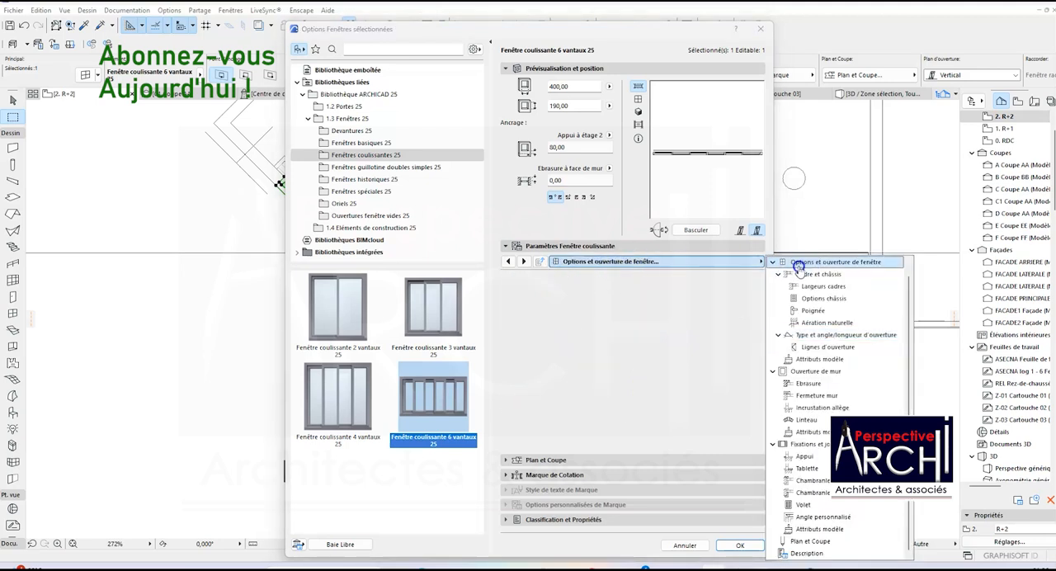
pyautogui.scroll(1, 816, 302)
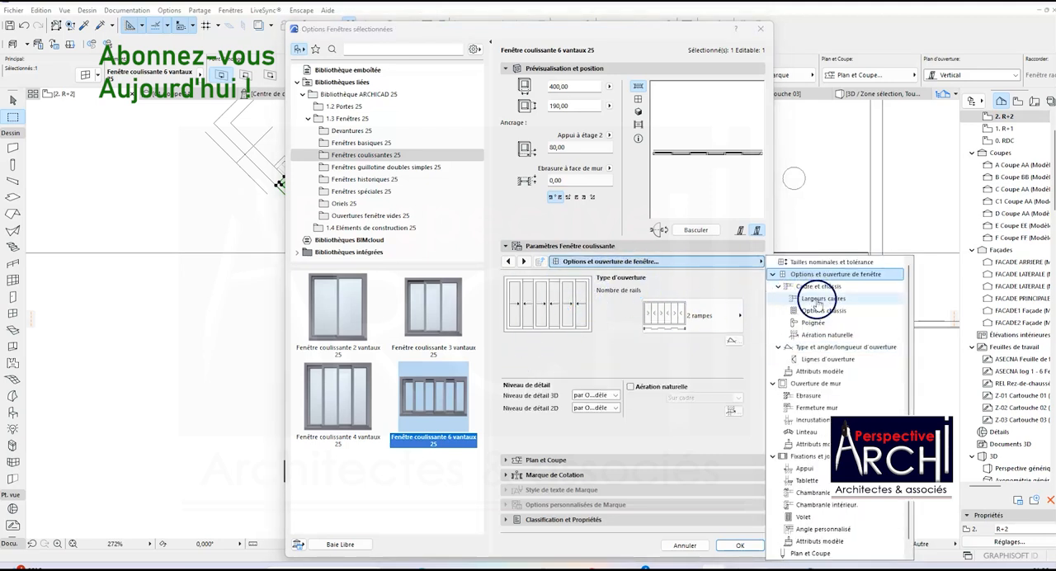
pyautogui.click(833, 261)
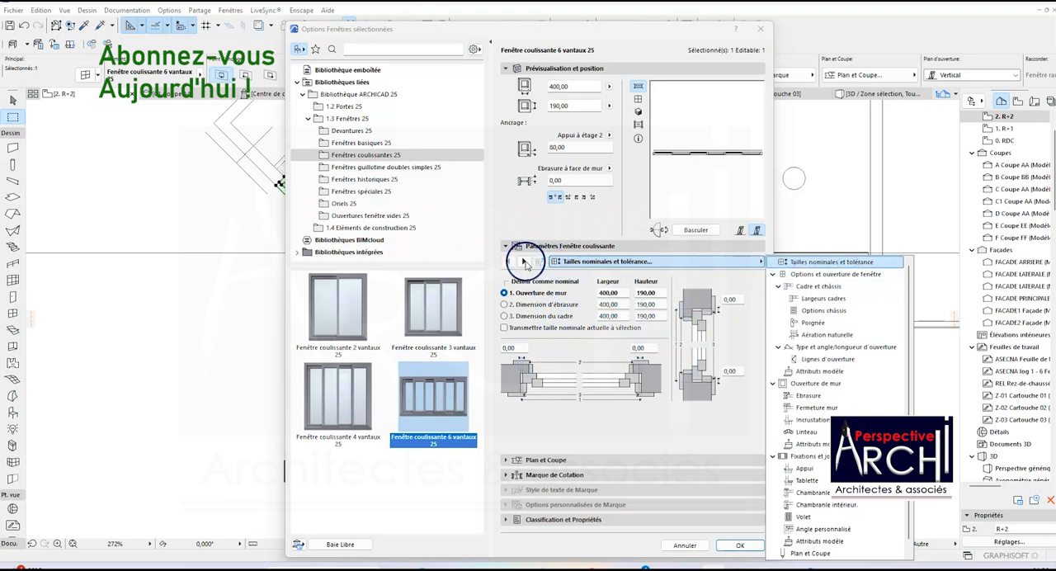
pyautogui.click(524, 261)
pyautogui.click(525, 262)
pyautogui.click(525, 262)
pyautogui.click(525, 261)
pyautogui.click(525, 262)
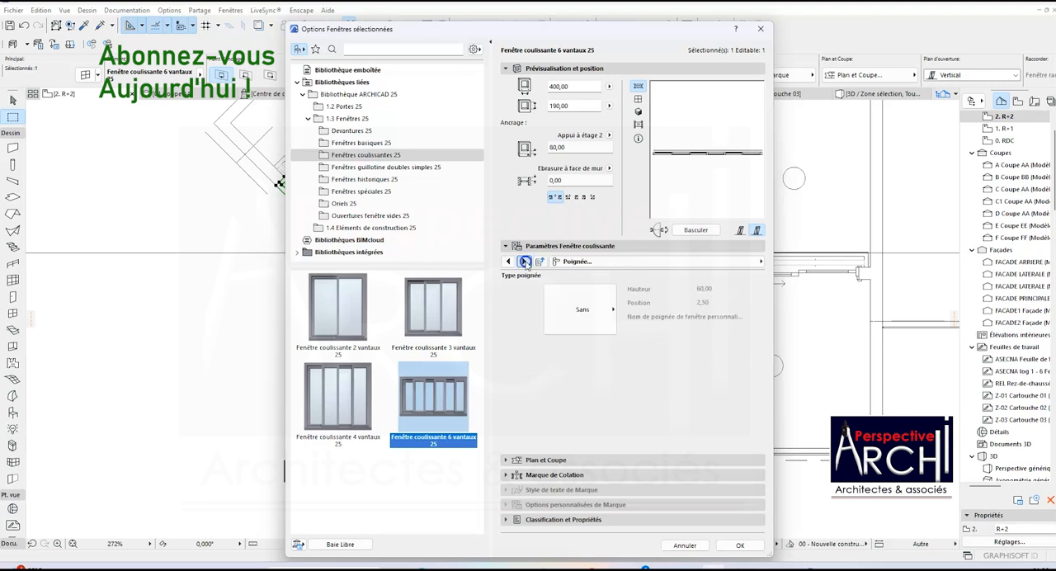
pyautogui.click(525, 261)
pyautogui.click(525, 262)
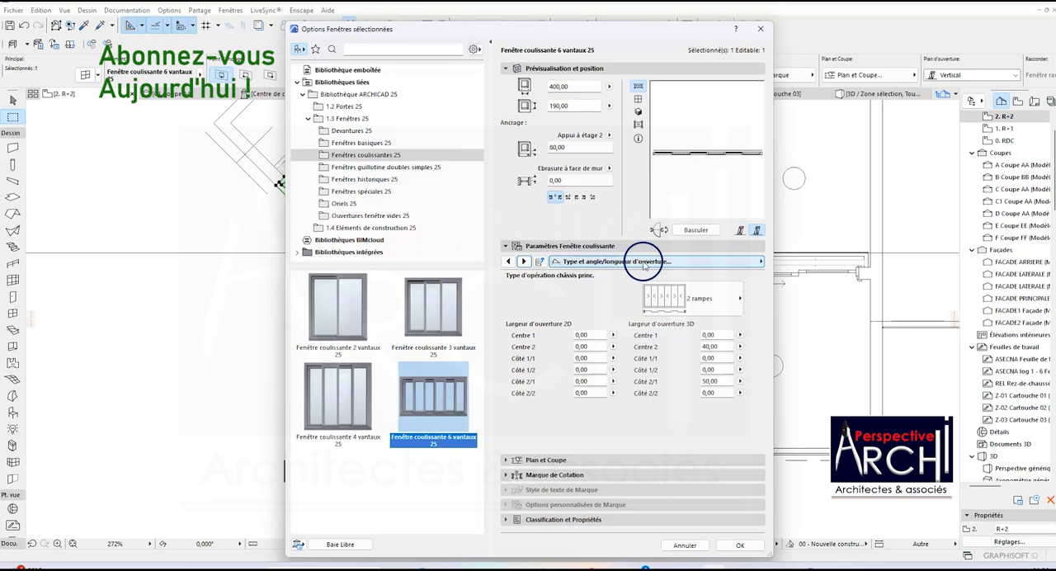
# View the Options et ouverture de fenêtre page and return to the Type et angle/longueur d'ouverture page.
pyautogui.click(759, 261)
pyautogui.click(788, 261)
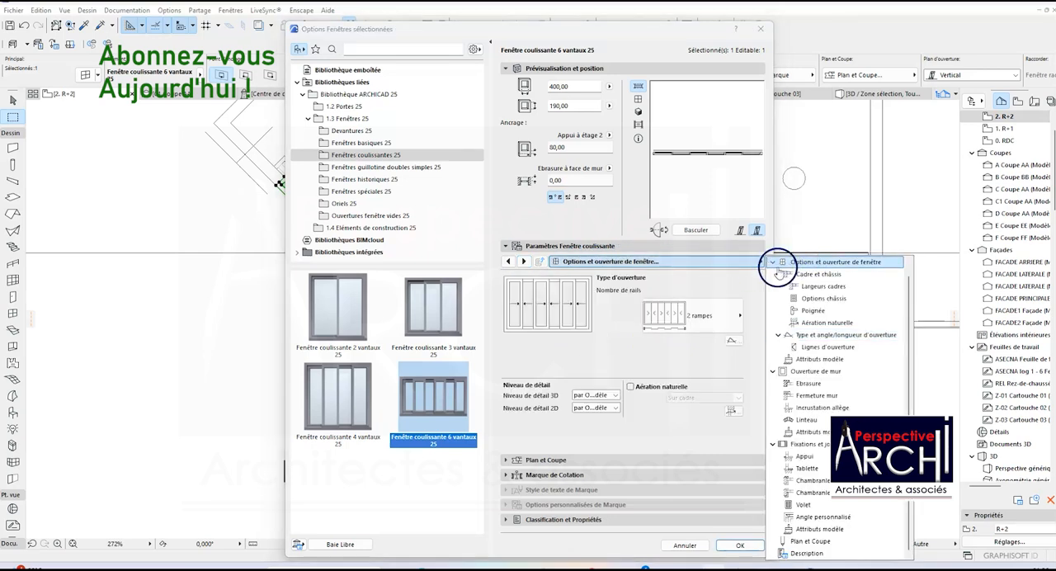
pyautogui.click(649, 277)
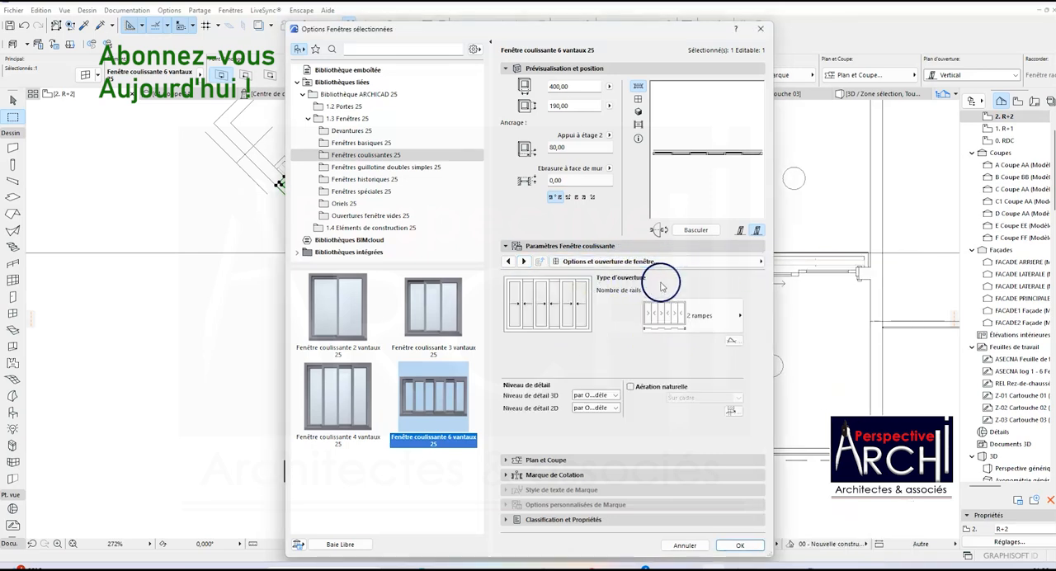
pyautogui.click(760, 262)
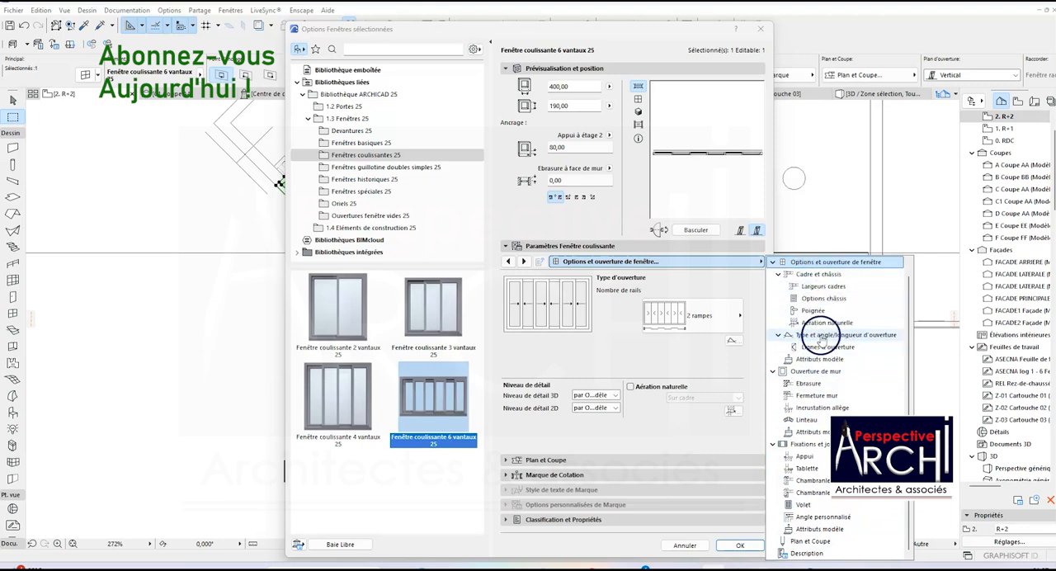
pyautogui.click(881, 334)
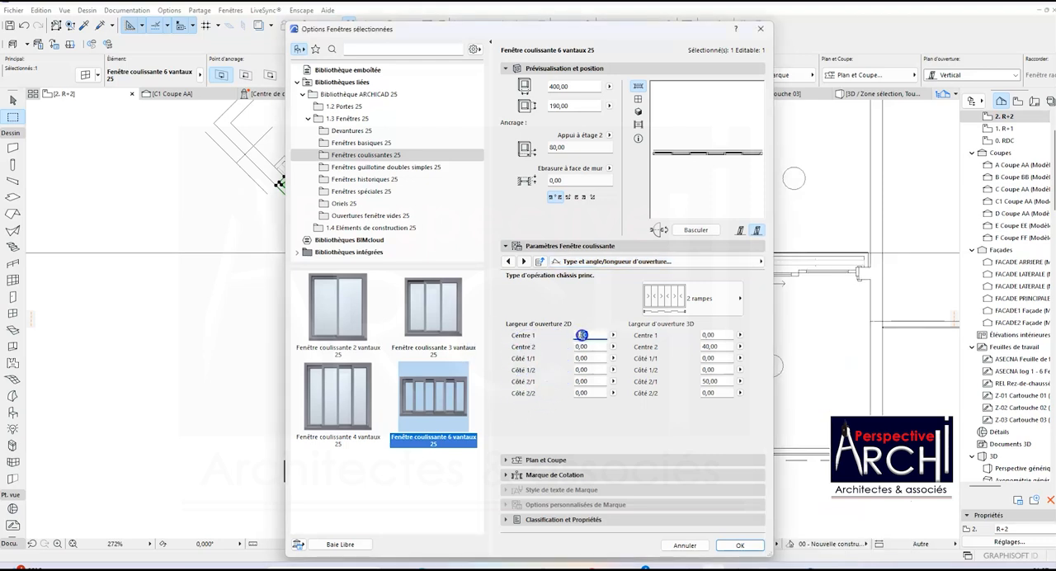
# Set the window's 2D opening widths to 40 for Centre 1, 50 for Côté 1/2 and 20 for Côté 2/1, and apply them.
pyautogui.click(613, 335)
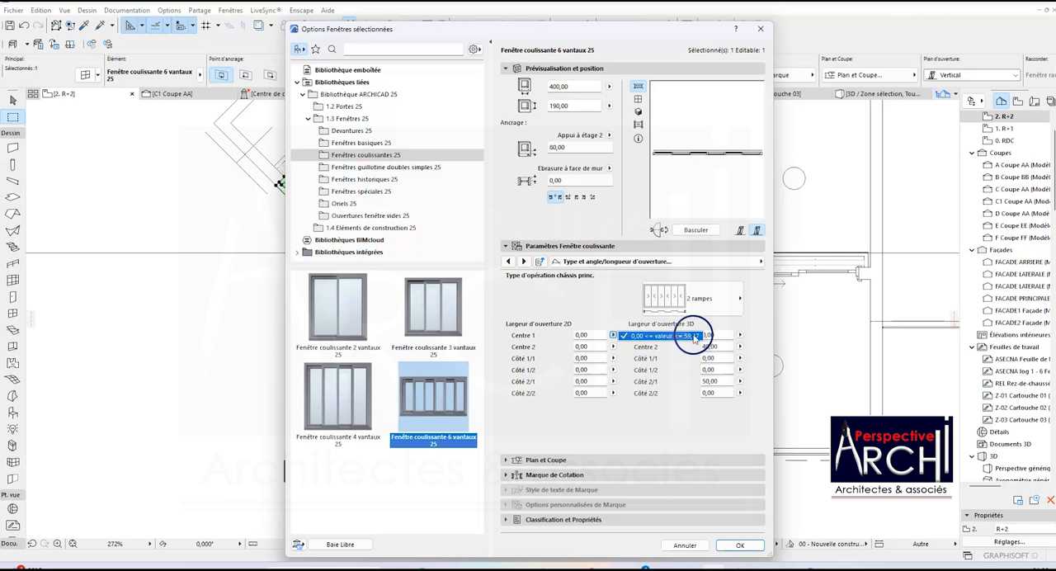
pyautogui.click(590, 336)
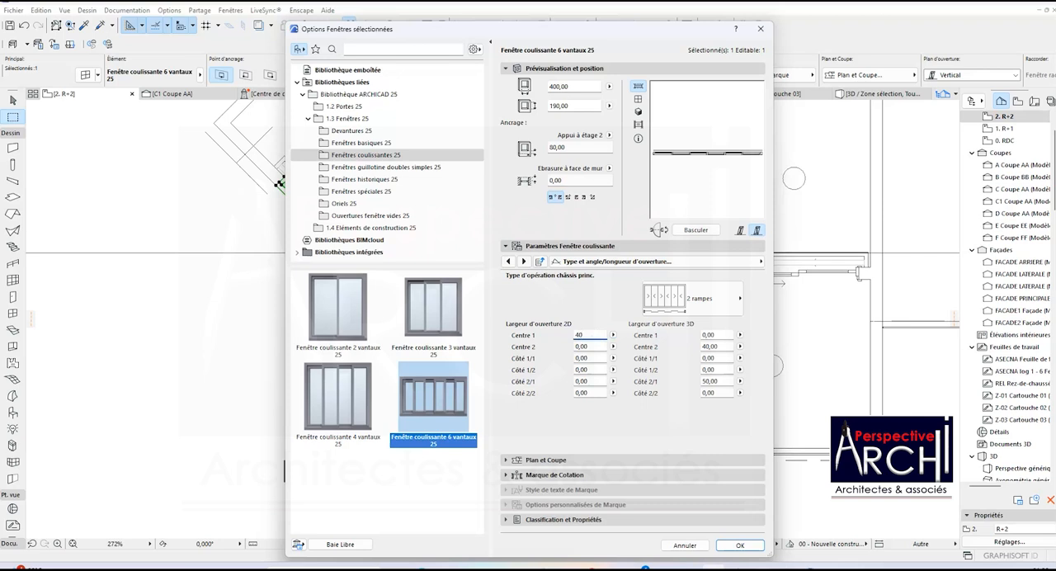
pyautogui.press('Return')
pyautogui.press('Return')
pyautogui.press('Return')
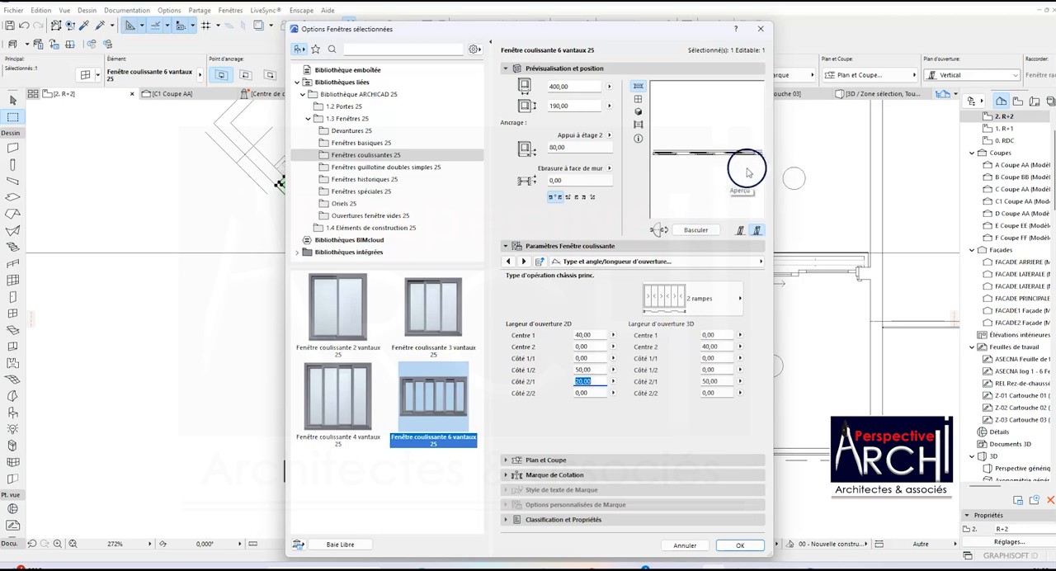
pyautogui.click(736, 546)
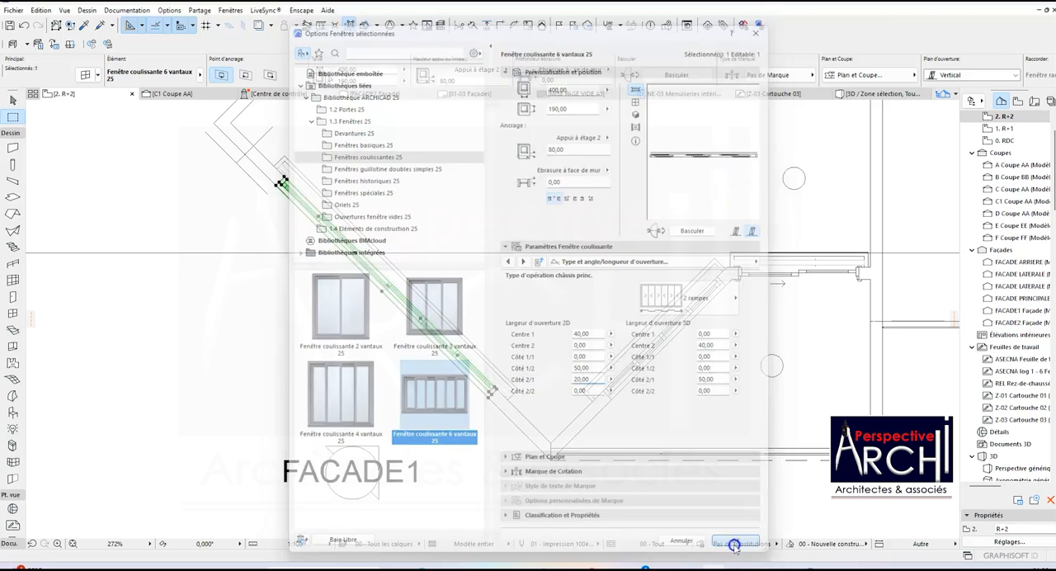
pyautogui.click(410, 220)
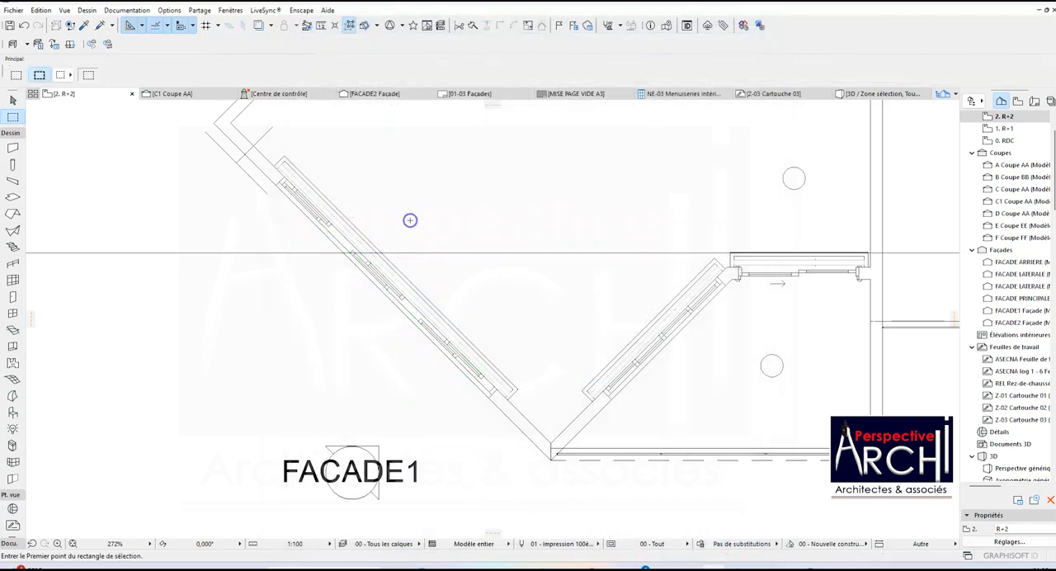
pyautogui.scroll(3, 351, 283)
pyautogui.scroll(-3, 392, 214)
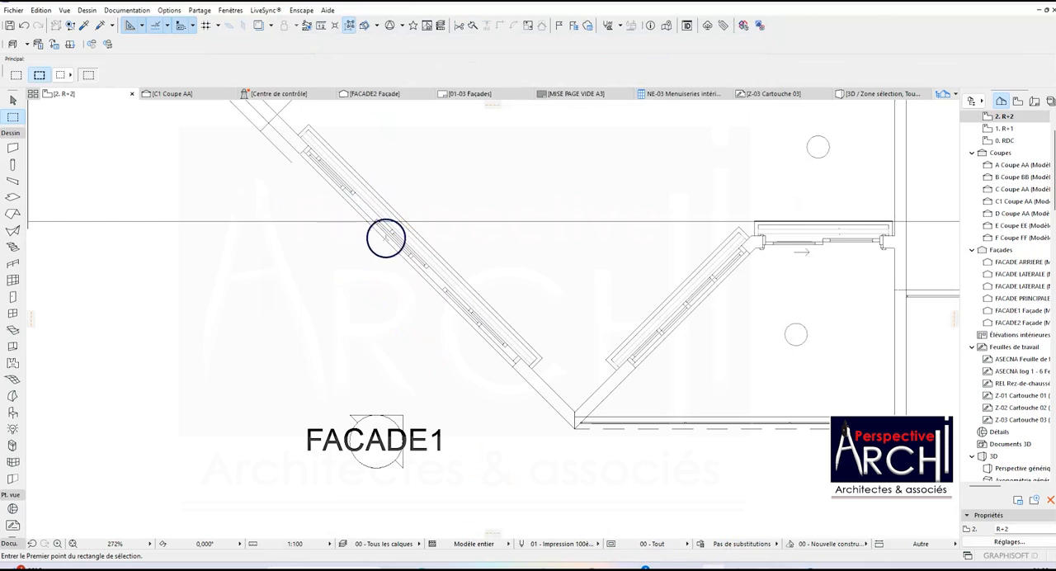
# Examine the panel positions of the sliding window in the slanted wall beside FACADE1 on the plan.
pyautogui.scroll(2, 469, 299)
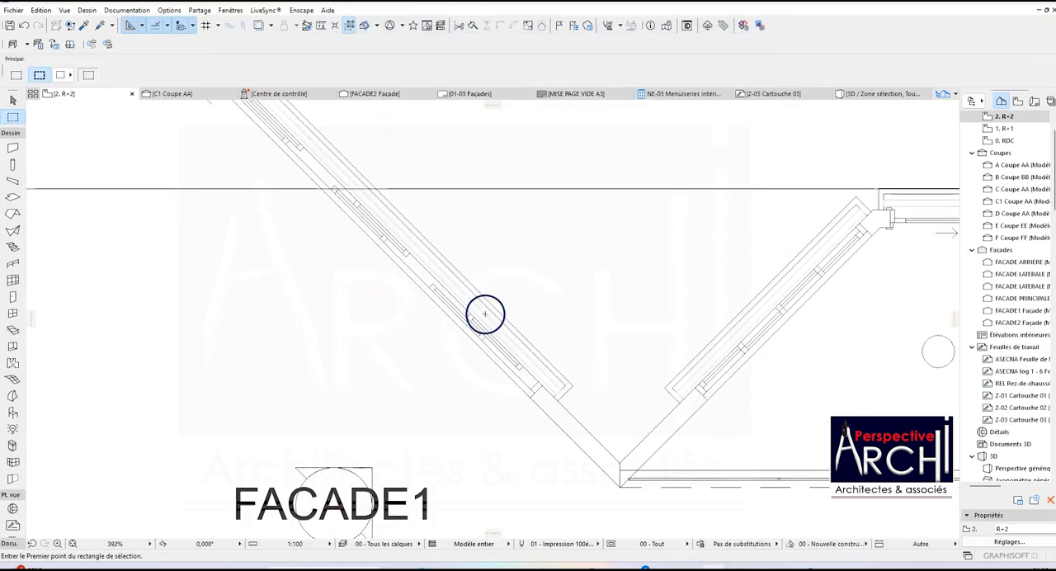
pyautogui.scroll(-1, 413, 299)
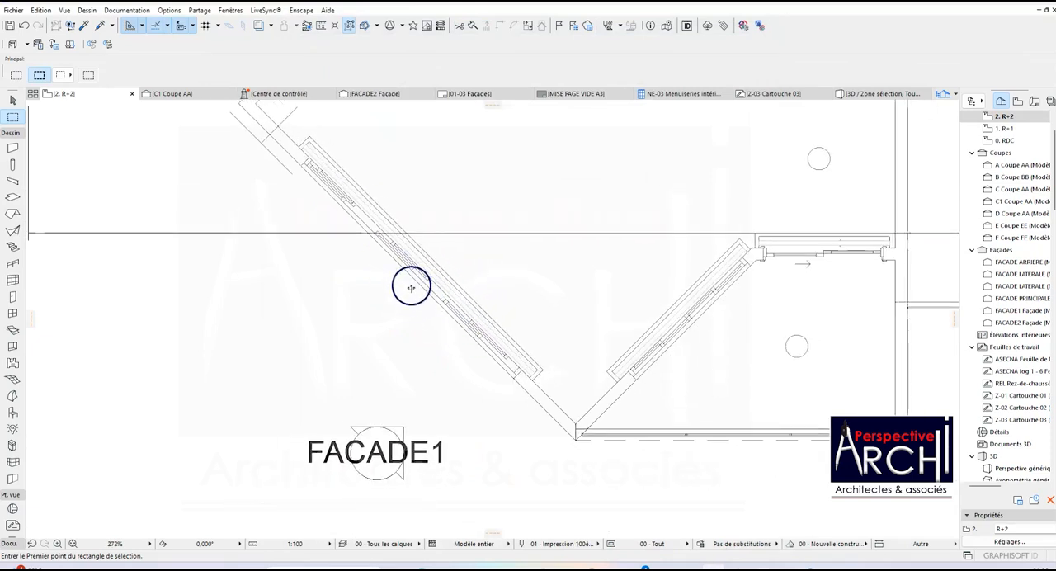
pyautogui.scroll(-2, 380, 249)
pyautogui.scroll(-1, 390, 253)
pyautogui.scroll(3, 389, 252)
pyautogui.scroll(-3, 349, 198)
pyautogui.scroll(-2, 404, 279)
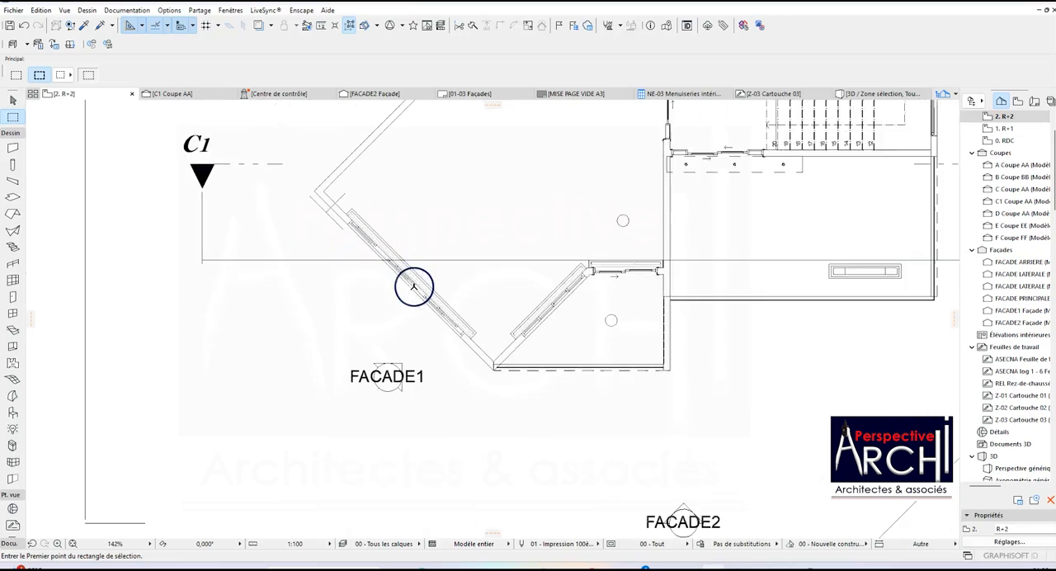
# Open the settings of the 160 cm sliding door beside the slanted walls and check the allowed range for Battant 1's 2D opening length.
pyautogui.scroll(5, 750, 264)
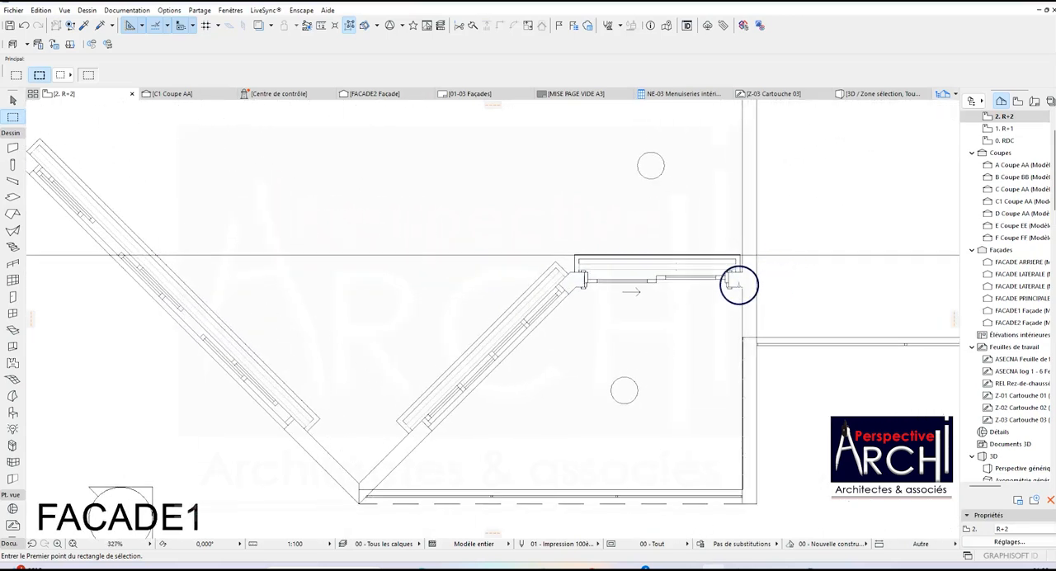
pyautogui.click(734, 279)
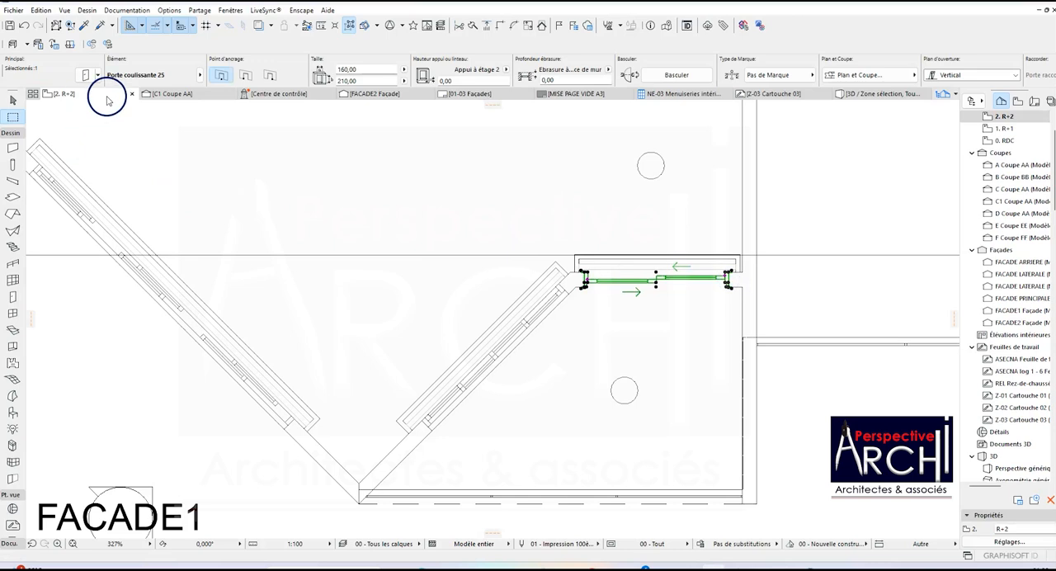
pyautogui.click(85, 75)
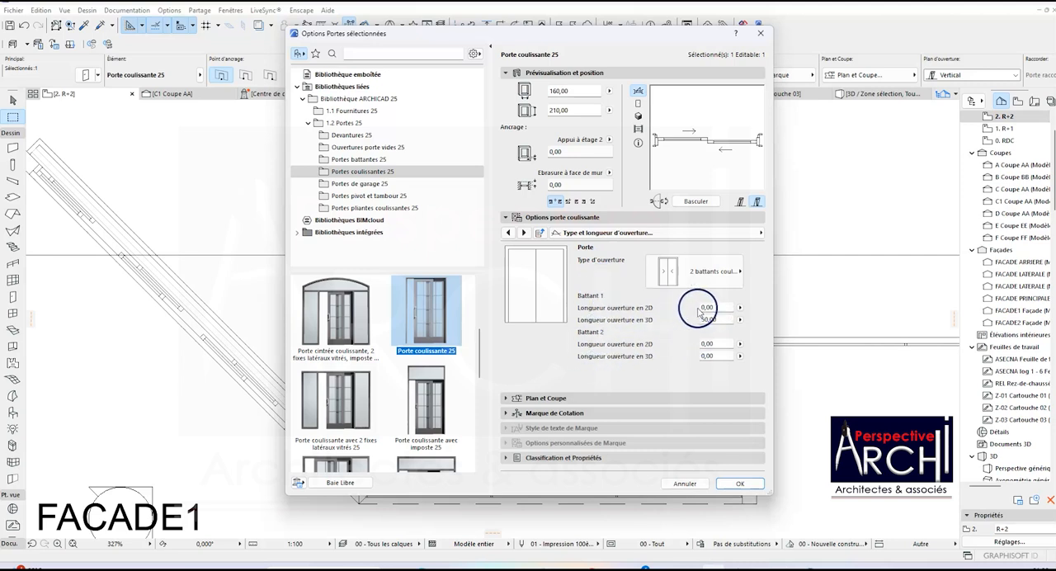
pyautogui.click(740, 308)
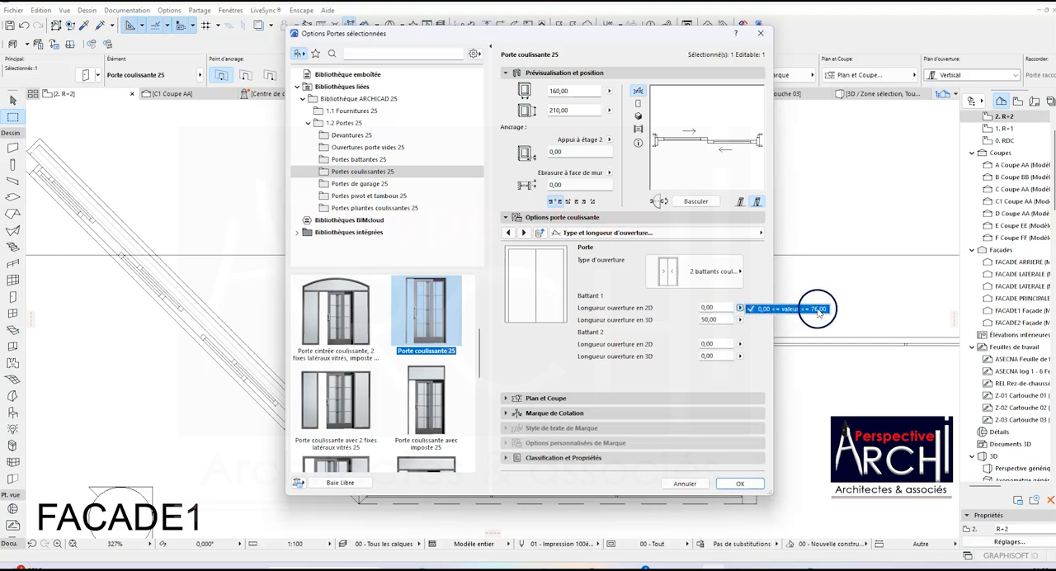
# Set the sliding door's 2D opening lengths to 50 for Battant 1 and 30 for Battant 2, apply them and deselect the door.
pyautogui.click(715, 307)
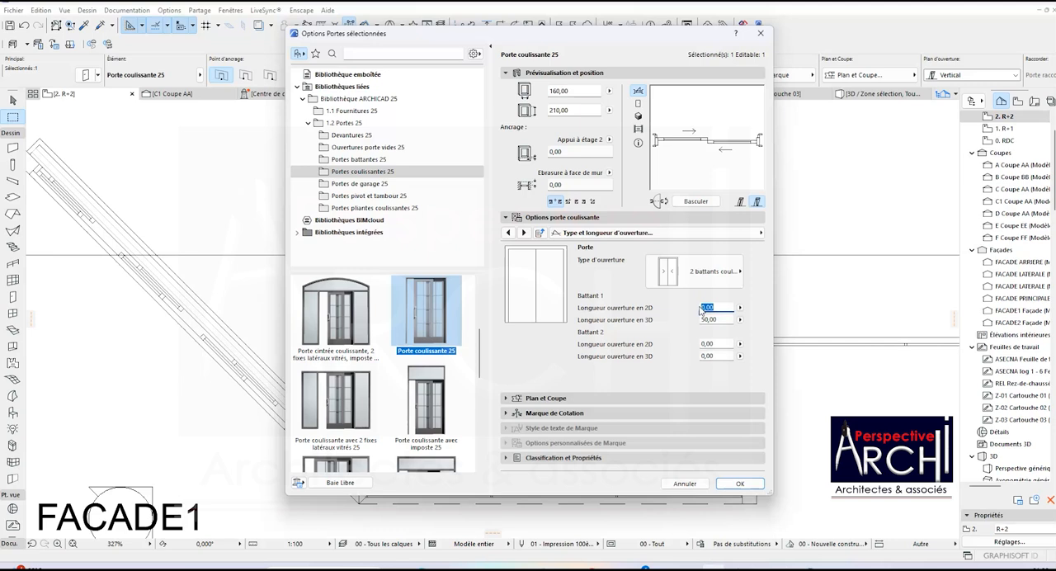
pyautogui.write('50')
pyautogui.press('Return')
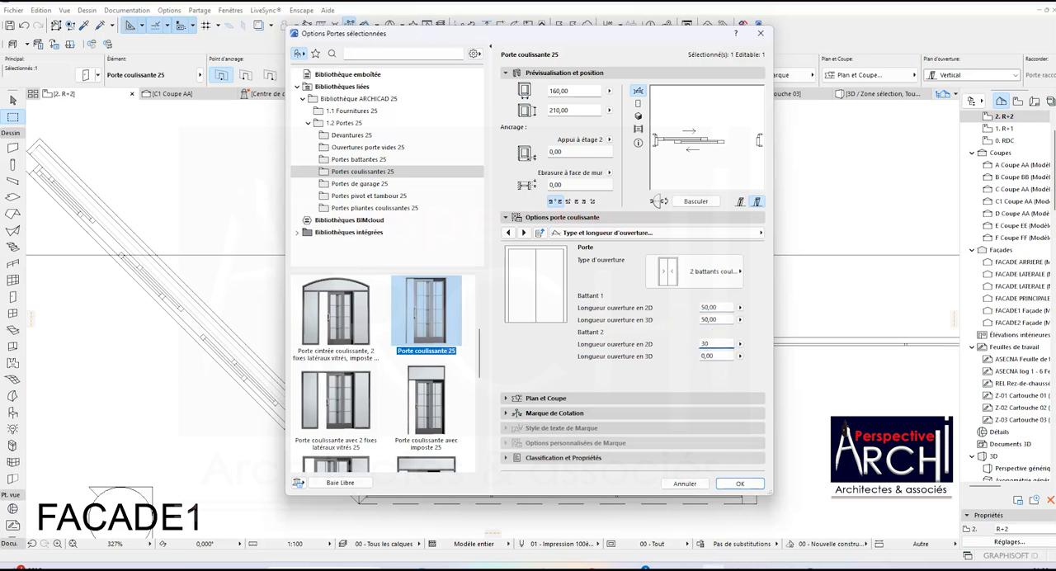
pyautogui.press('Return')
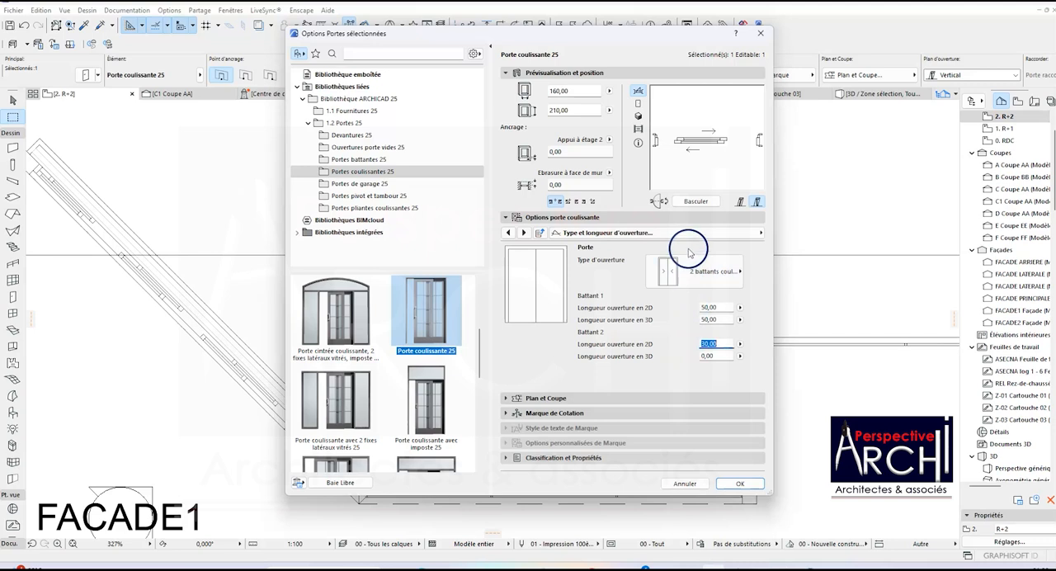
pyautogui.click(738, 483)
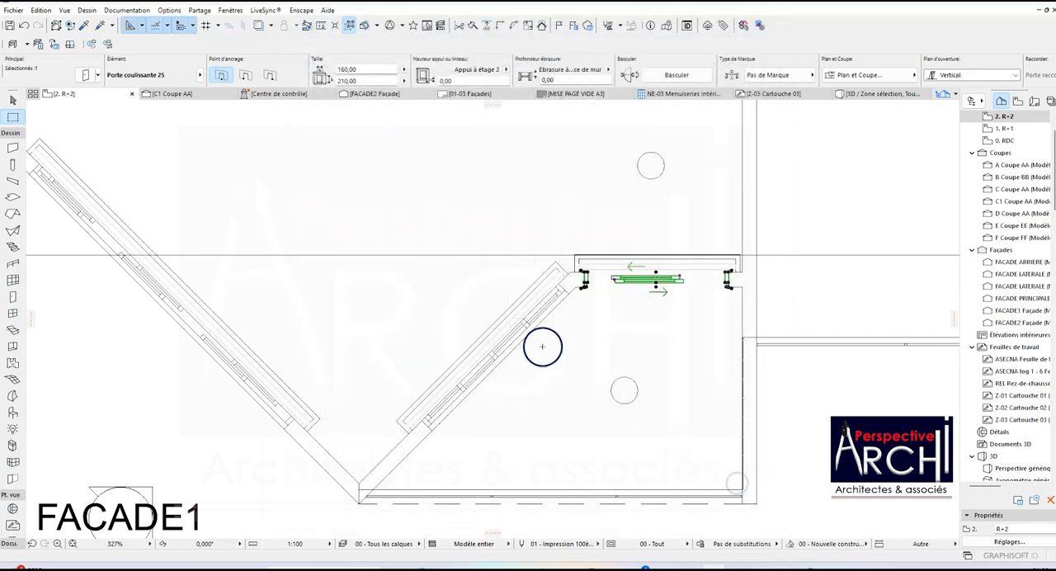
pyautogui.scroll(2, 661, 279)
pyautogui.scroll(4, 661, 279)
pyautogui.scroll(-2, 581, 295)
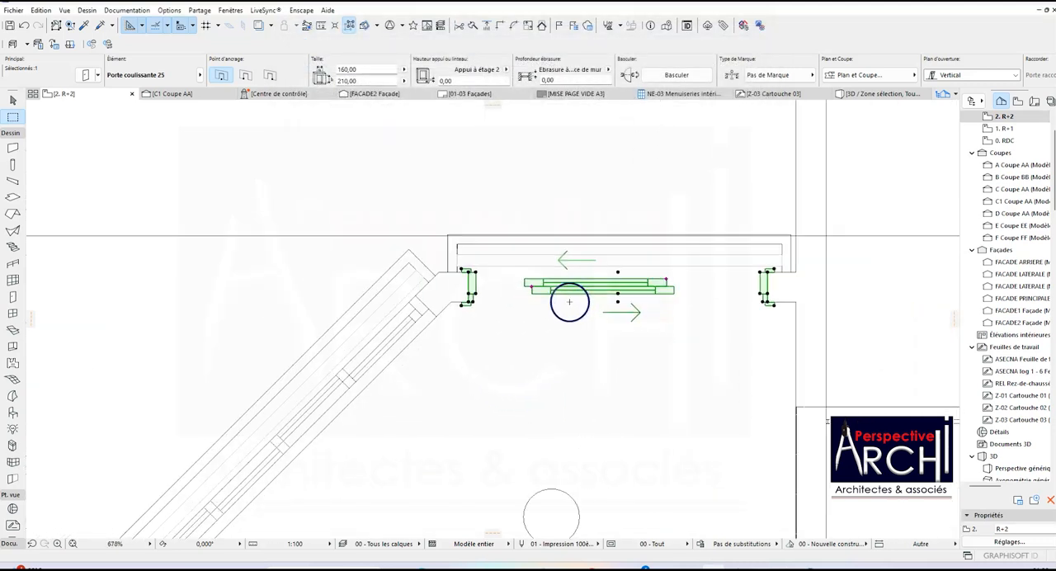
pyautogui.press('Escape')
# Change the same sliding door's Battant 2 2D opening length to 20, apply it and deselect the door.
pyautogui.scroll(2, 571, 285)
pyautogui.scroll(-4, 571, 278)
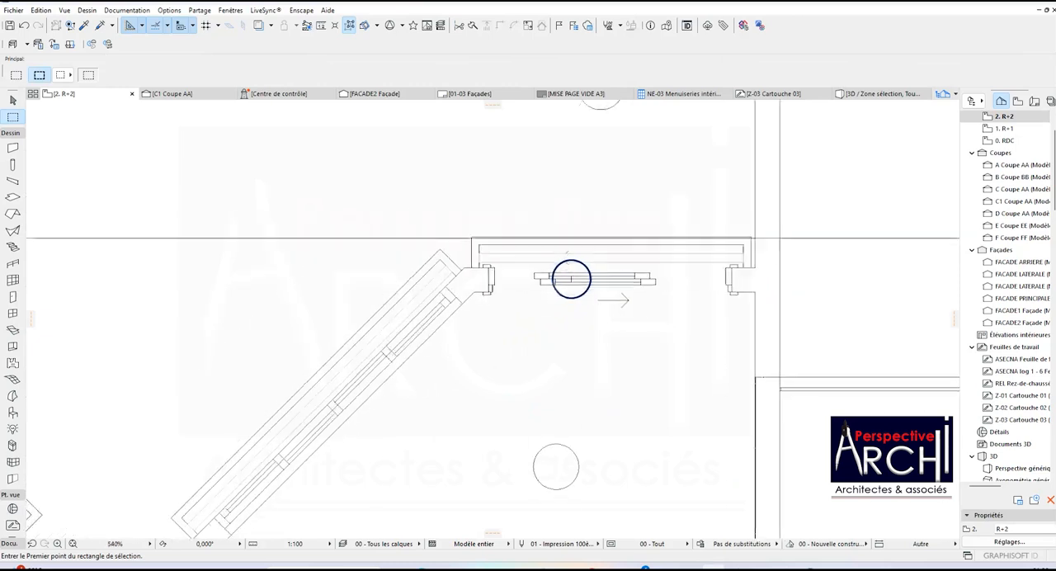
pyautogui.scroll(-4, 509, 292)
pyautogui.scroll(5, 512, 289)
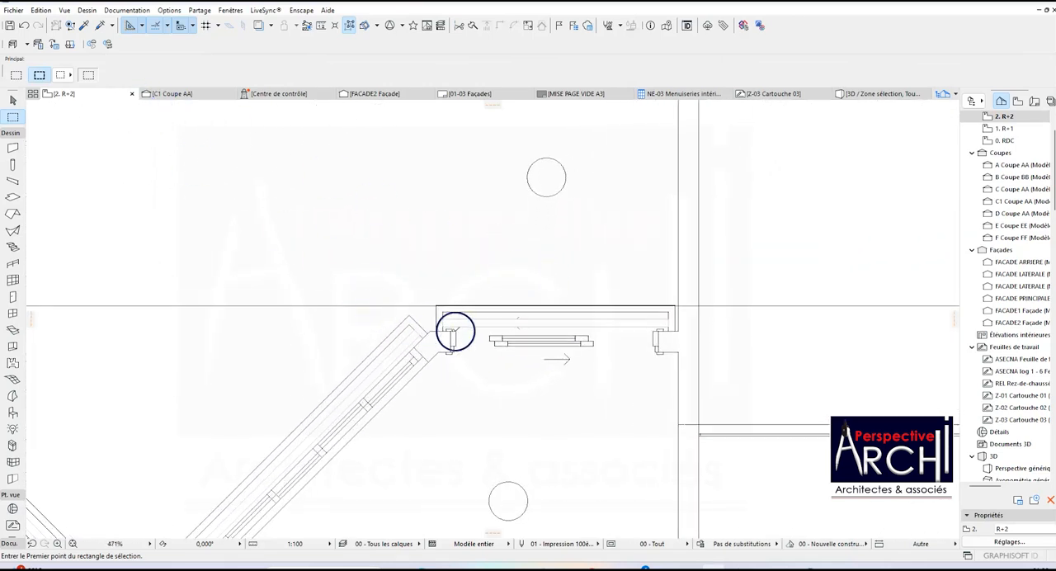
pyautogui.click(529, 323)
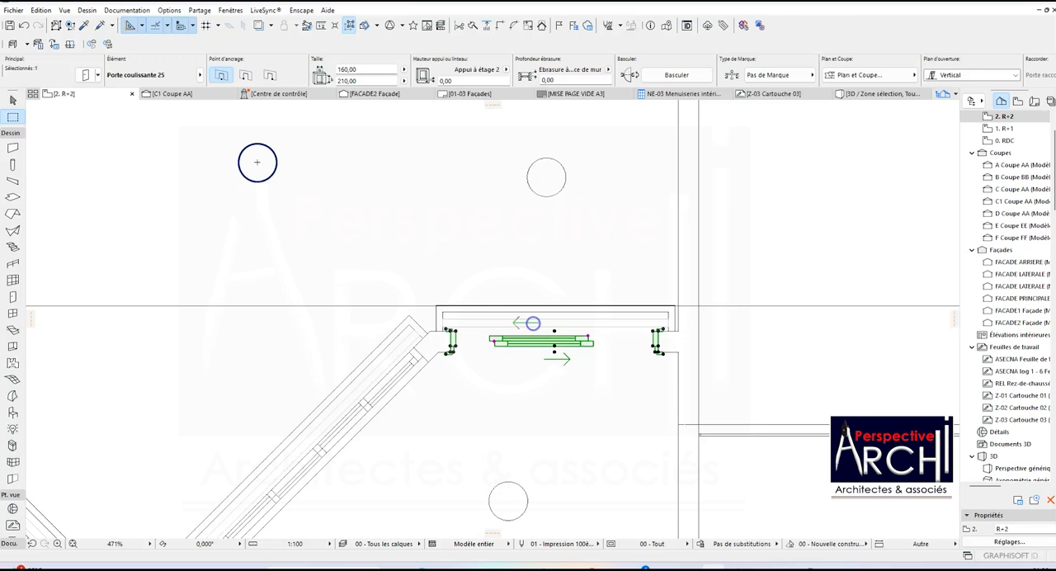
pyautogui.click(81, 74)
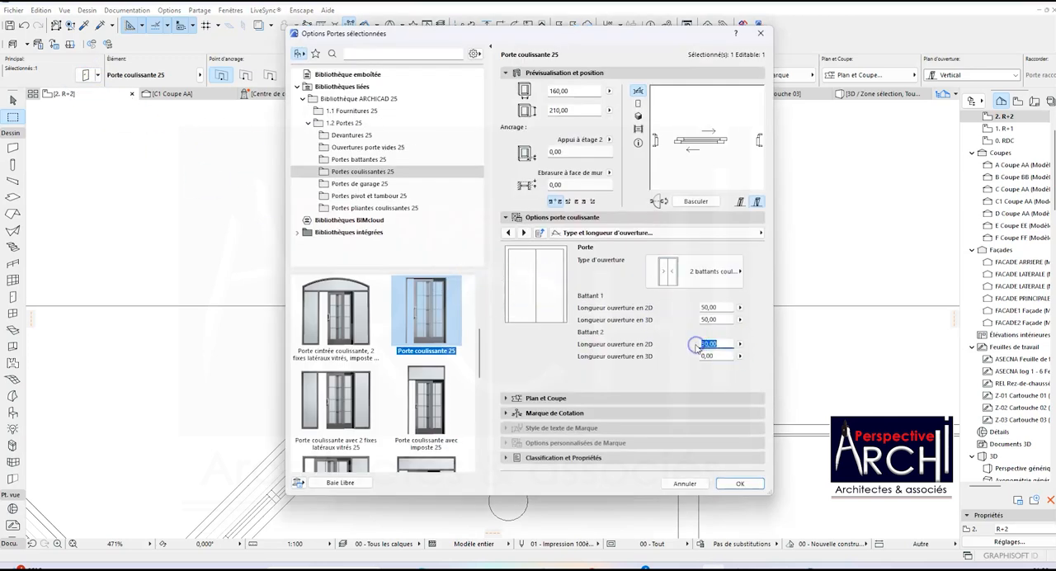
pyautogui.click(740, 483)
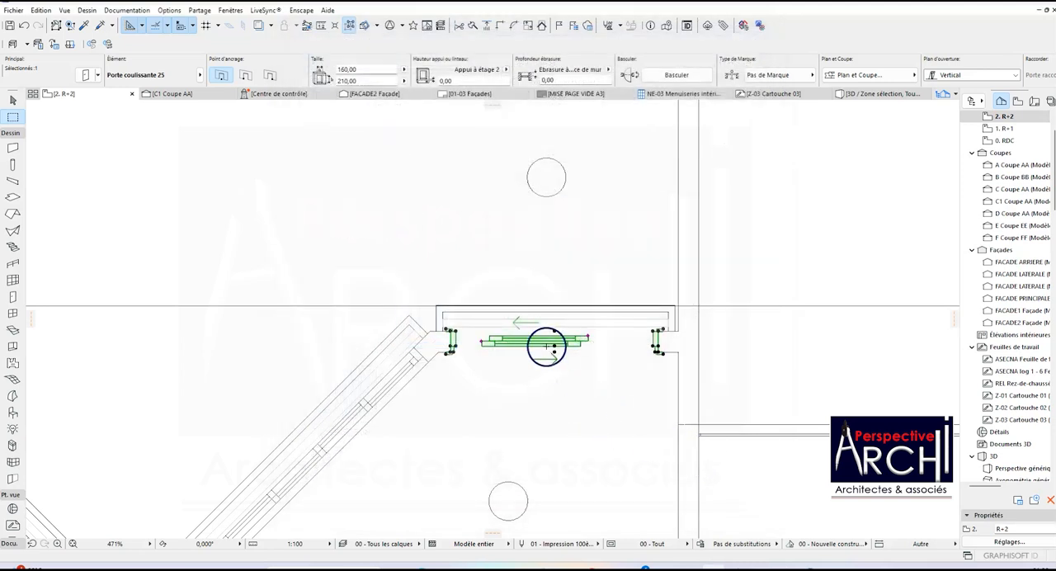
pyautogui.press('Escape')
# Show the Type et angle d'ouverture page in the settings of the 80 cm swing door on the corridor side opposite the stairs.
pyautogui.scroll(3, 553, 326)
pyautogui.scroll(-3, 556, 302)
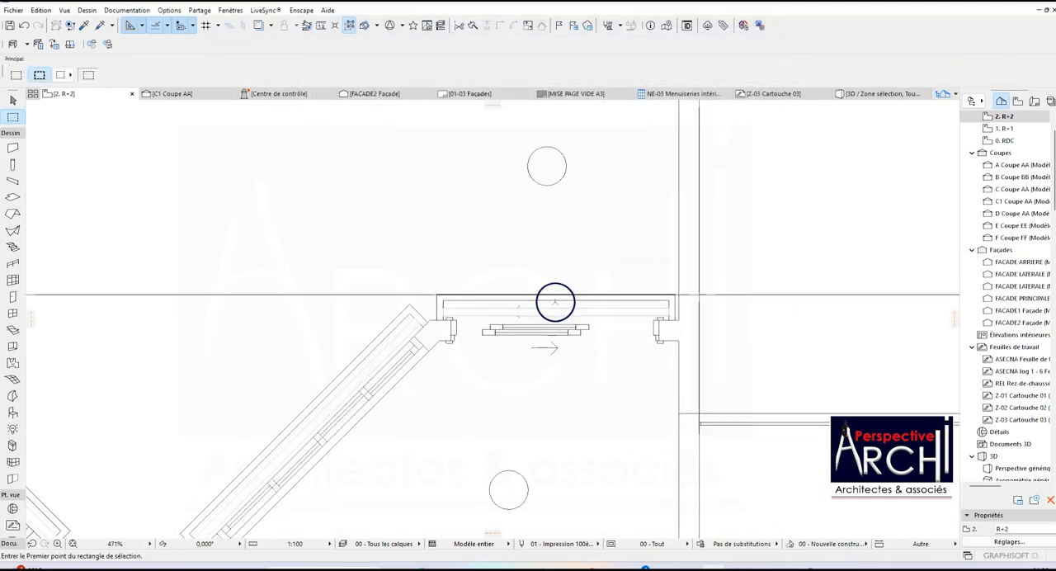
pyautogui.scroll(-8, 555, 302)
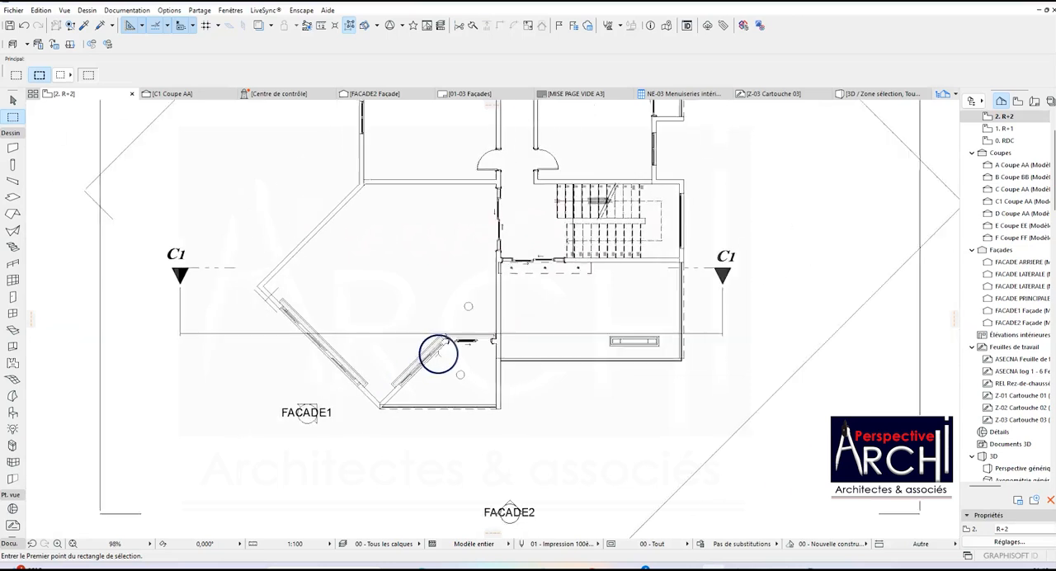
pyautogui.scroll(8, 500, 175)
pyautogui.scroll(-3, 479, 206)
pyautogui.scroll(3, 467, 173)
pyautogui.click(480, 184)
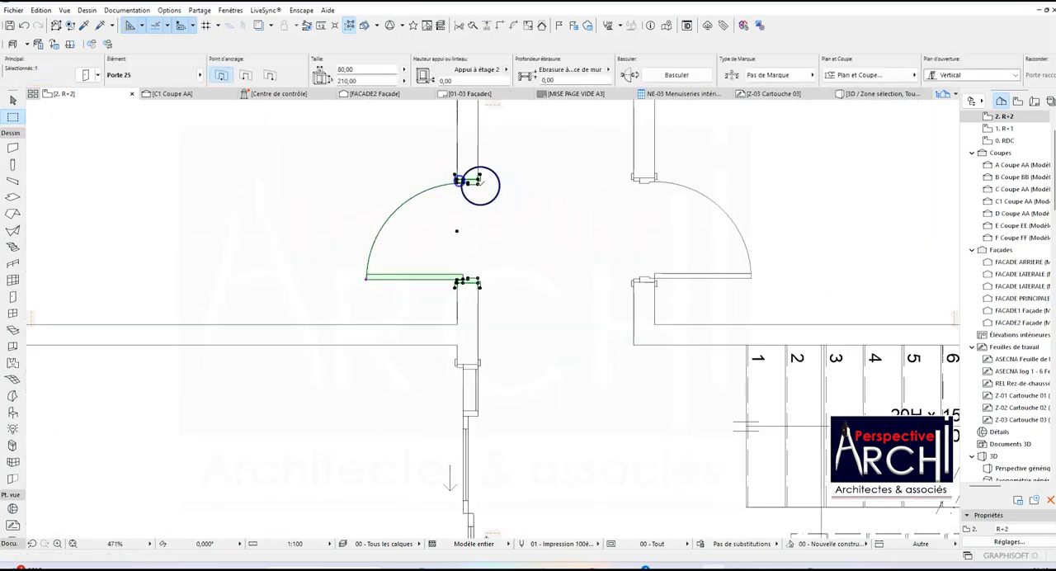
pyautogui.scroll(-2, 495, 202)
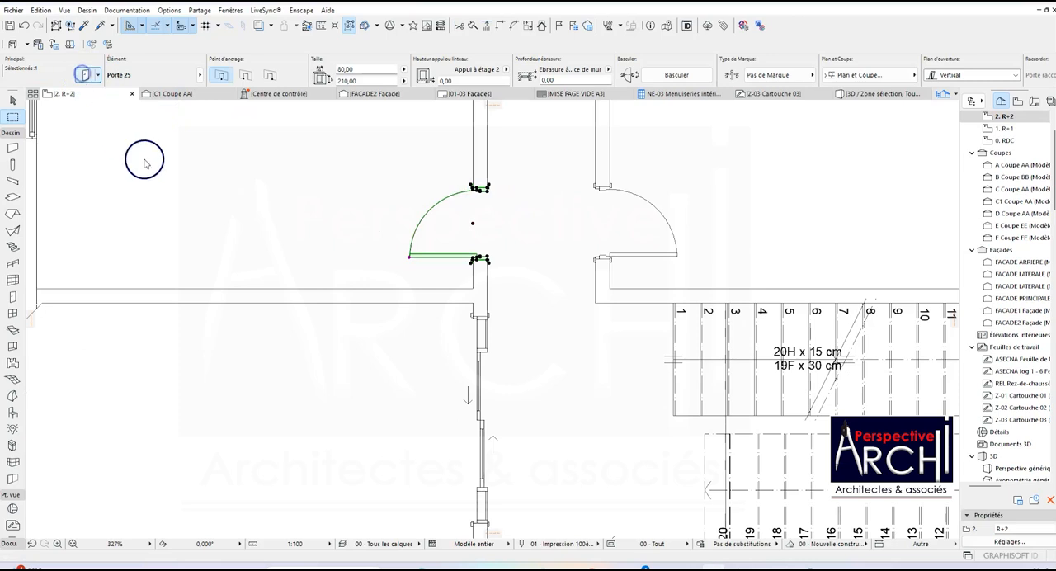
pyautogui.hotkey('ctrl', 't')
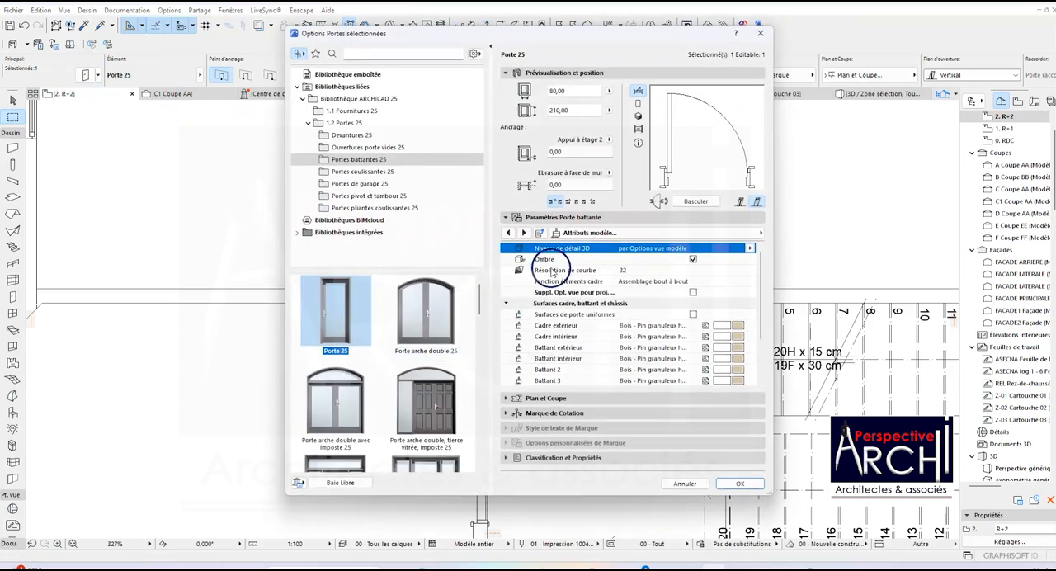
pyautogui.click(590, 233)
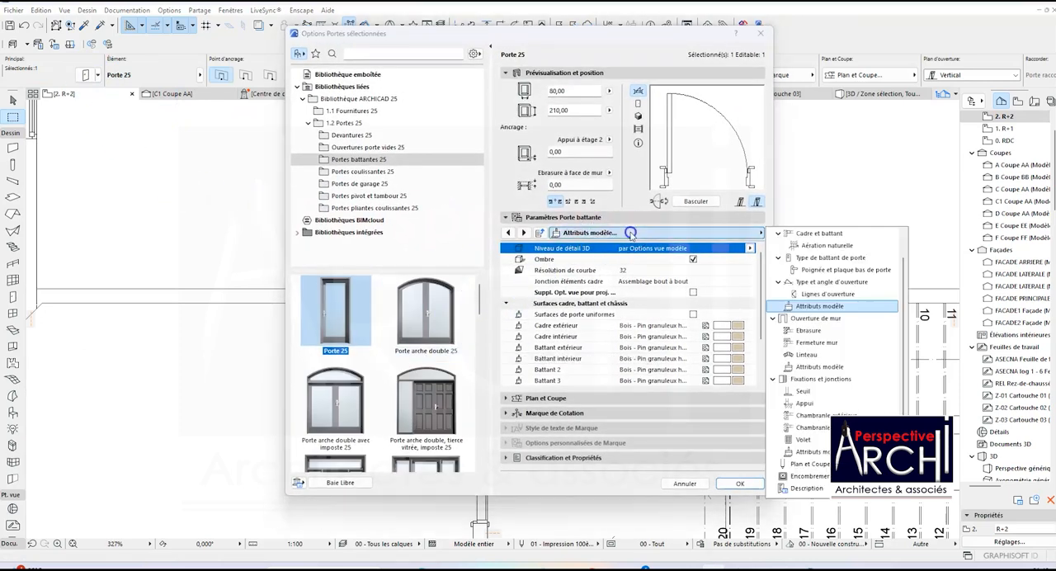
pyautogui.click(829, 282)
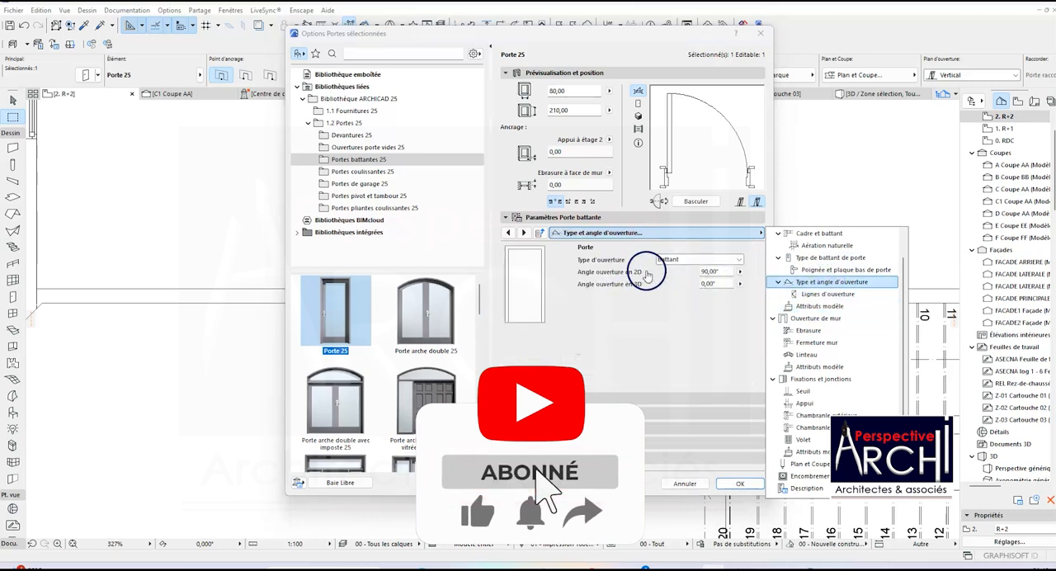
# Set the swing door's 2D opening angle to 45°, apply it and deselect the door.
pyautogui.click(716, 273)
pyautogui.moveTo(710, 272); pyautogui.dragTo(694, 273)
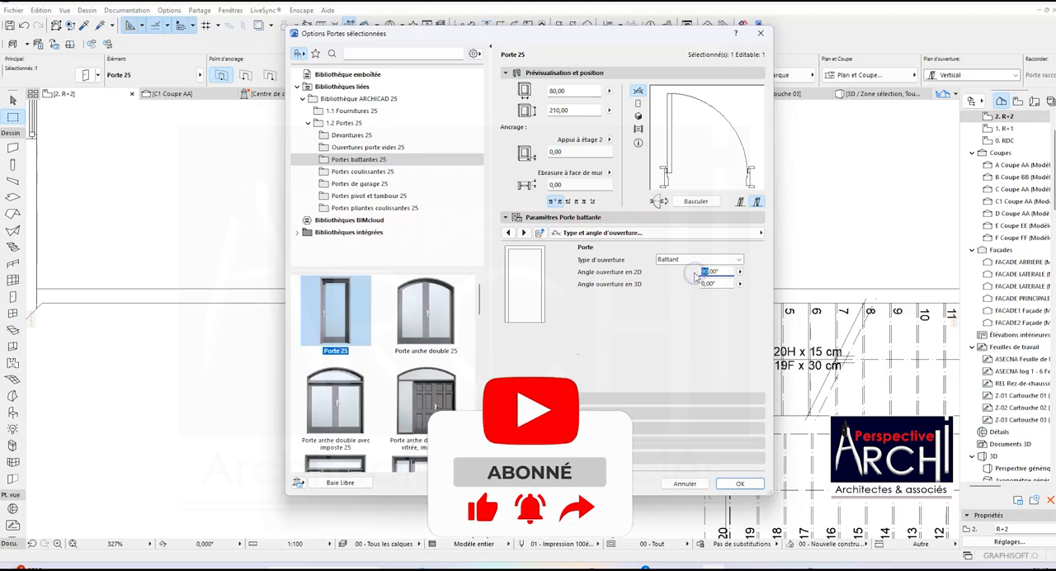
pyautogui.write('45')
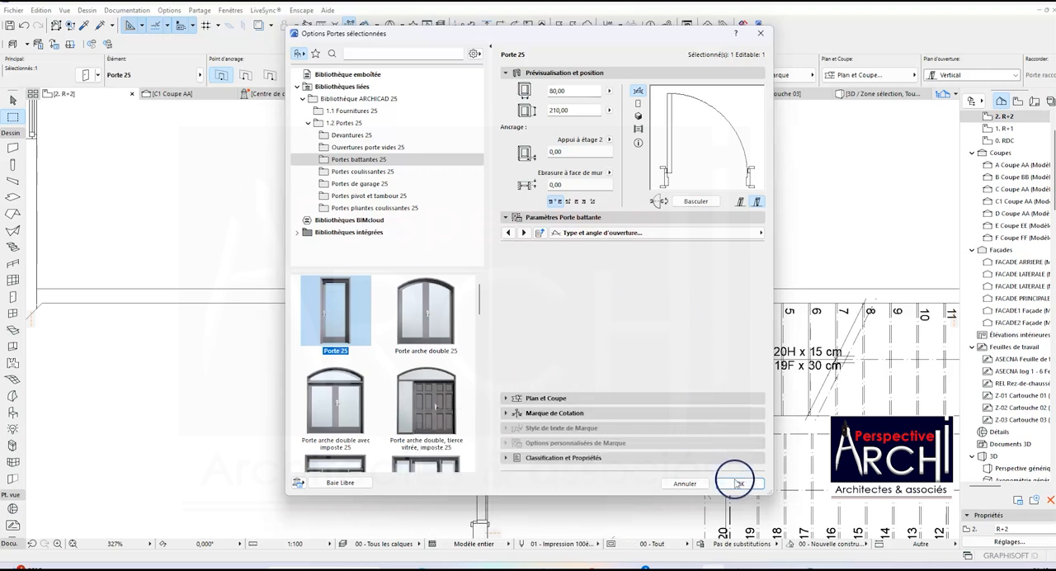
pyautogui.click(740, 484)
pyautogui.scroll(3, 490, 227)
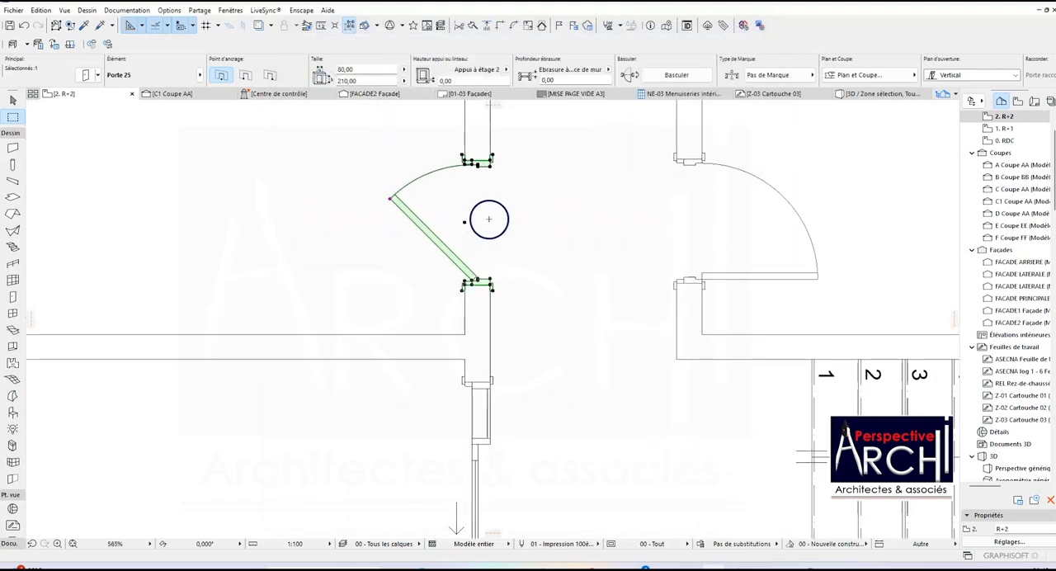
pyautogui.scroll(-1, 489, 219)
pyautogui.press('Escape')
# Select the three other 80 cm swing doors of the R+2 floor together.
pyautogui.scroll(-8, 493, 222)
pyautogui.scroll(2, 523, 201)
pyautogui.scroll(-1, 531, 237)
pyautogui.scroll(3, 532, 237)
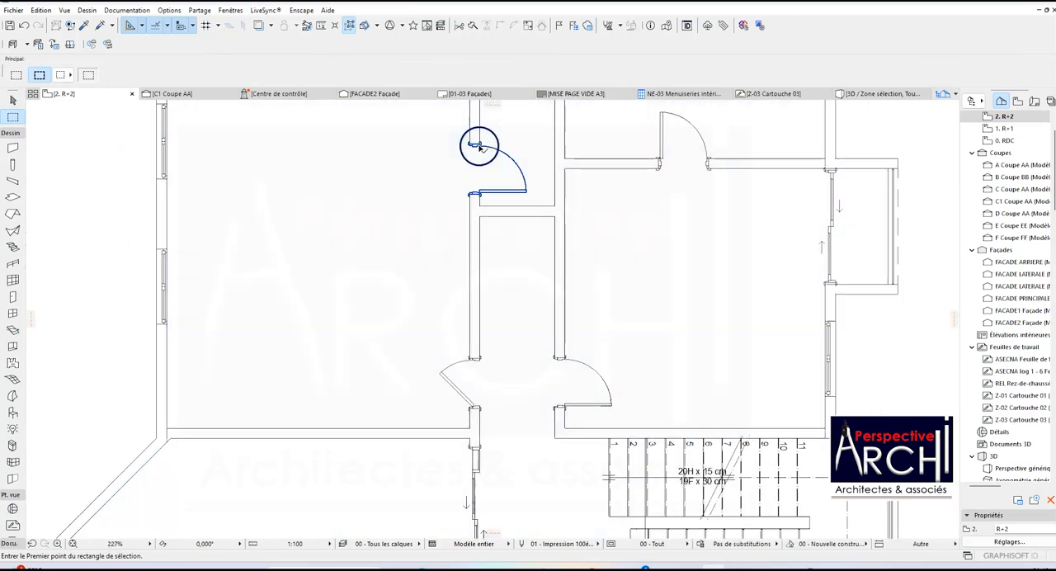
pyautogui.click(481, 147)
pyautogui.keyDown('shift'); pyautogui.click(664, 159); pyautogui.keyUp('shift')
pyautogui.keyDown('shift'); pyautogui.click(555, 375); pyautogui.keyUp('shift')
pyautogui.scroll(-3, 479, 354)
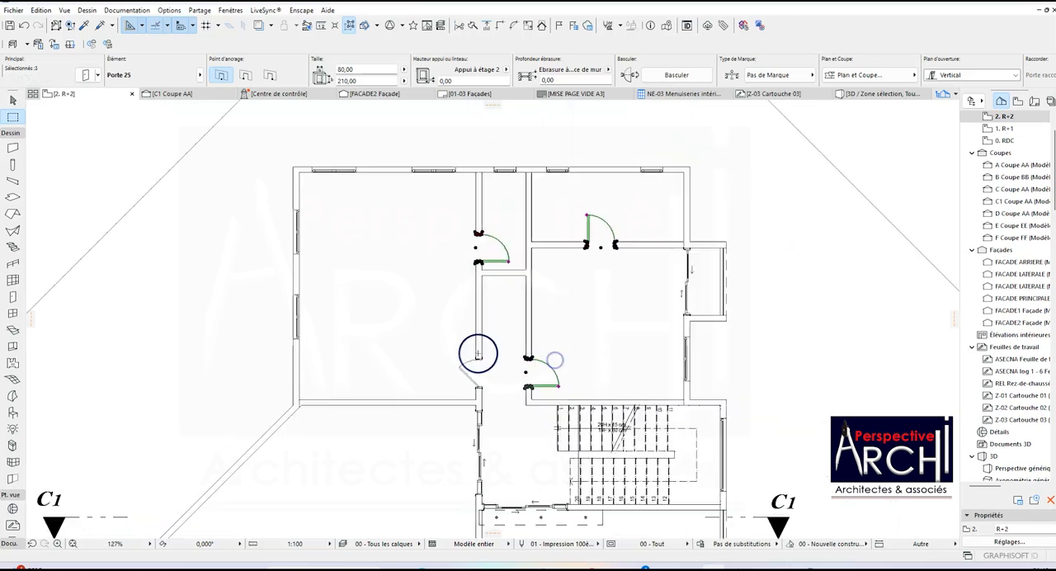
# Set the 2D opening angle of the three selected swing doors to 60°, apply it and deselect them.
pyautogui.scroll(-3, 500, 274)
pyautogui.scroll(4, 512, 393)
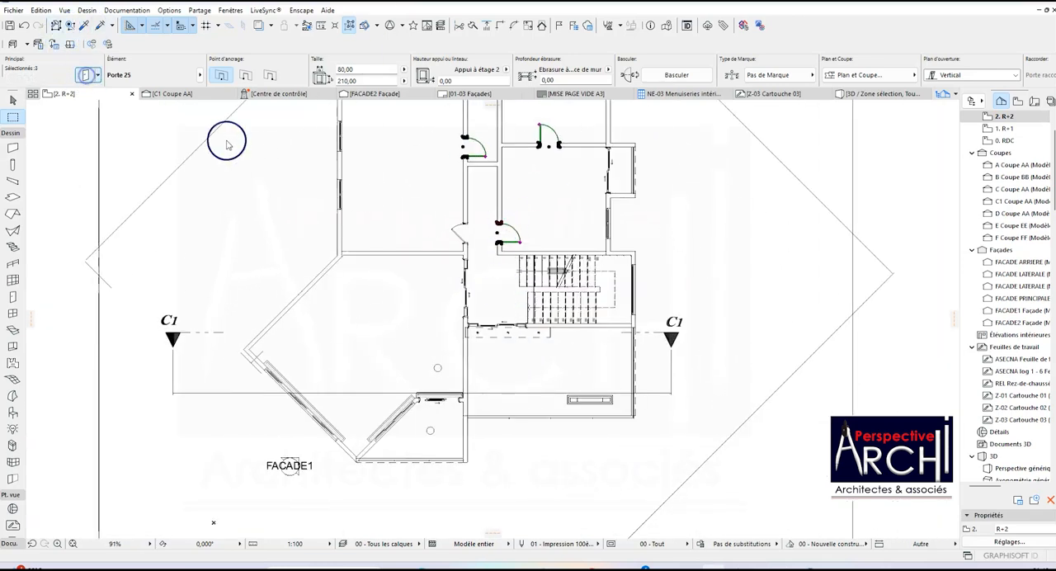
pyautogui.click(629, 235)
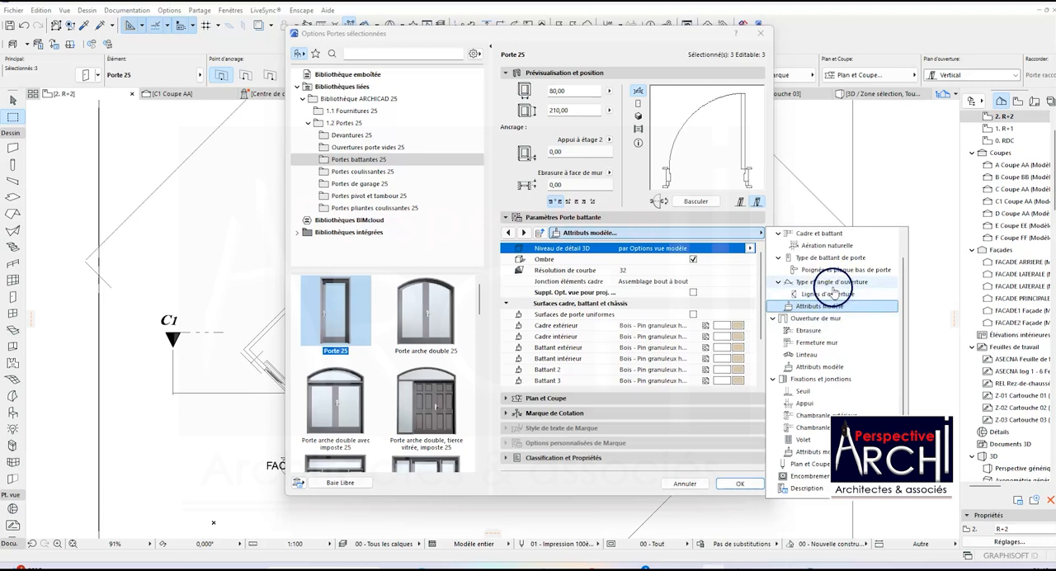
pyautogui.click(833, 283)
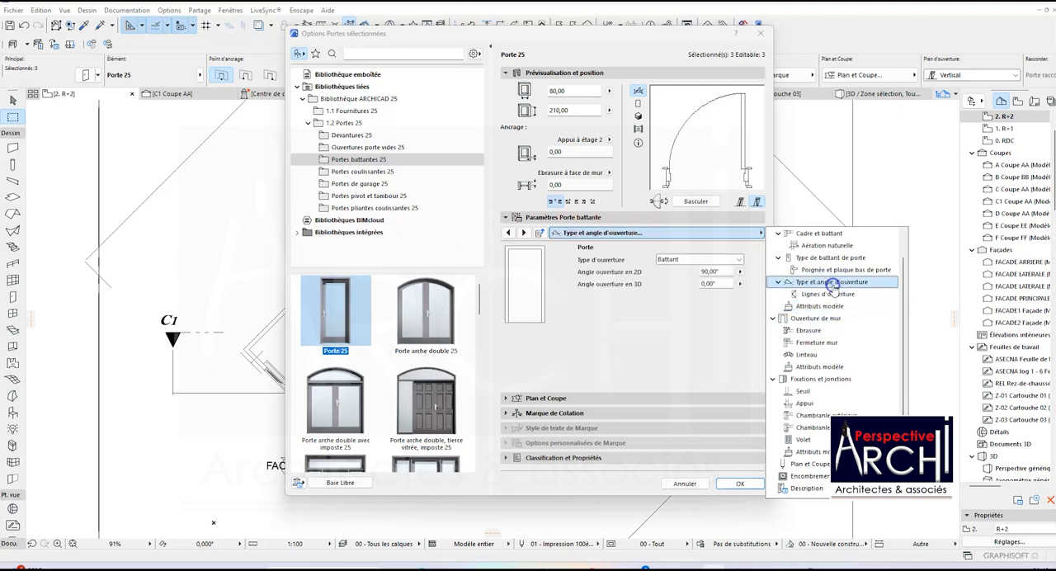
pyautogui.click(712, 273)
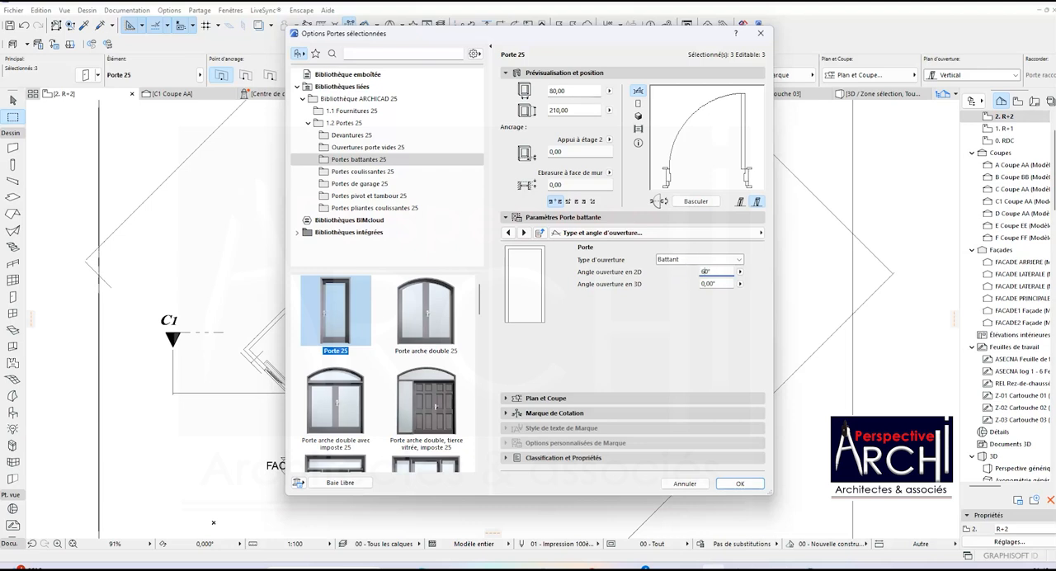
pyautogui.click(740, 484)
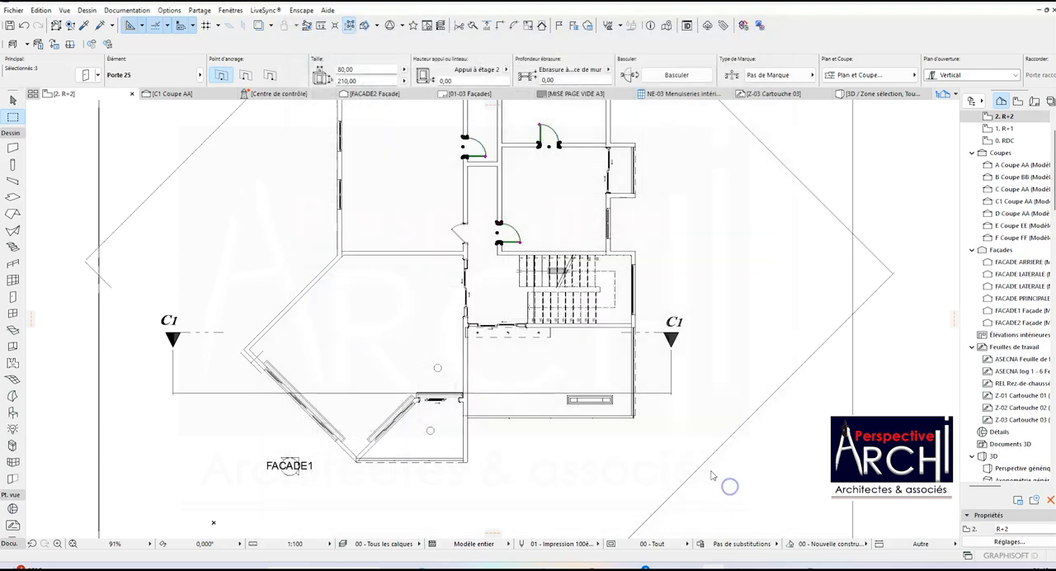
pyautogui.scroll(-1, 602, 415)
pyautogui.scroll(4, 537, 165)
pyautogui.scroll(-1, 537, 166)
pyautogui.scroll(-2, 539, 183)
pyautogui.press('Escape')
# Examine how the swing doors, sliding doors and windows are drawn across the R+2 floor plan.
pyautogui.scroll(-4, 484, 202)
pyautogui.scroll(4, 448, 306)
pyautogui.scroll(4, 548, 302)
pyautogui.scroll(-1, 547, 314)
pyautogui.scroll(-3, 546, 317)
pyautogui.scroll(1, 653, 365)
pyautogui.scroll(-2, 588, 368)
pyautogui.scroll(-1, 582, 365)
pyautogui.scroll(-2, 575, 362)
pyautogui.scroll(2, 569, 358)
pyautogui.scroll(2, 566, 353)
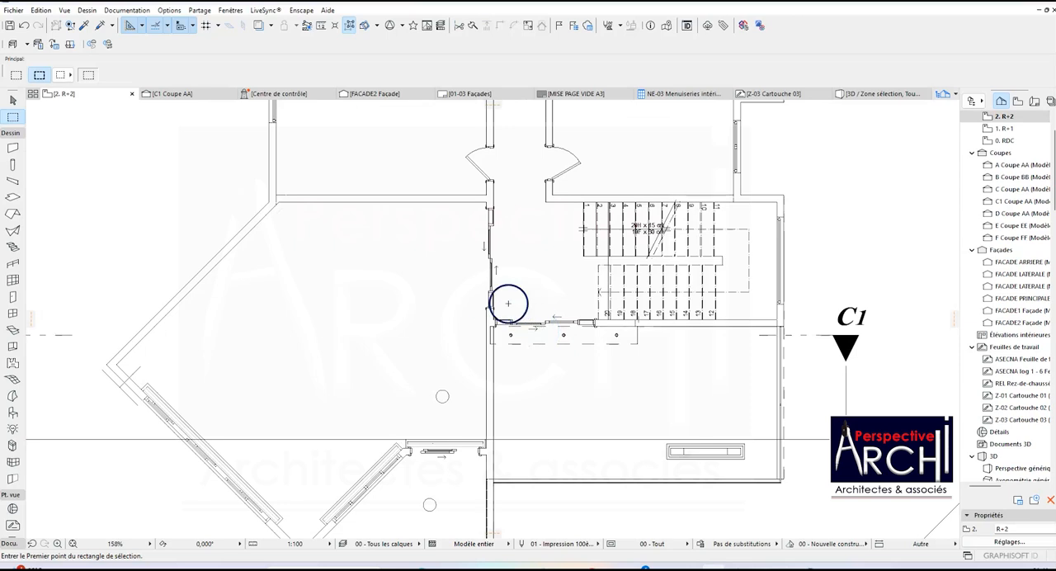
pyautogui.scroll(-3, 467, 307)
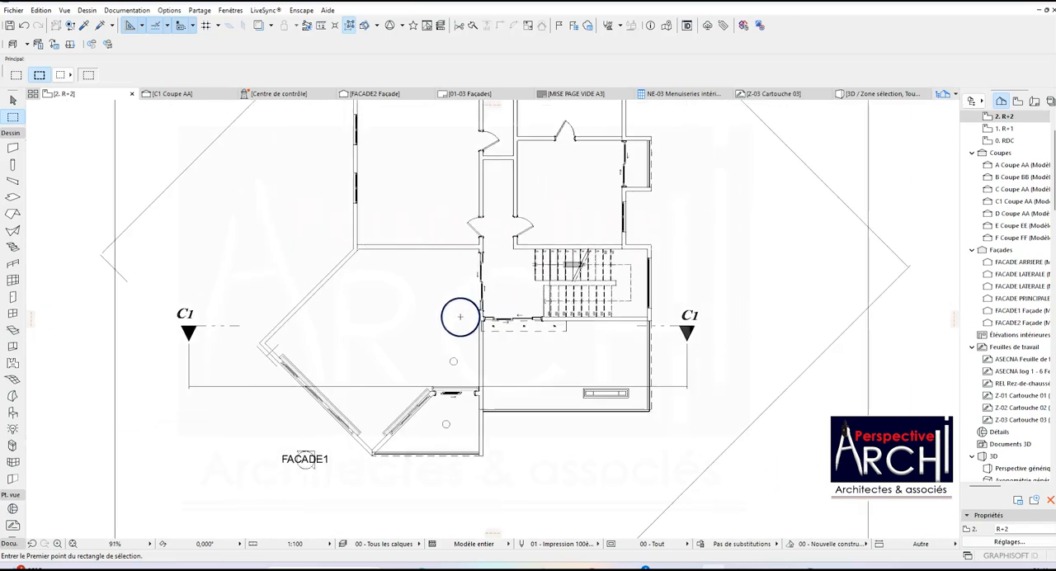
pyautogui.scroll(-3, 448, 318)
pyautogui.scroll(2, 446, 189)
pyautogui.scroll(3, 445, 189)
pyautogui.scroll(-1, 474, 200)
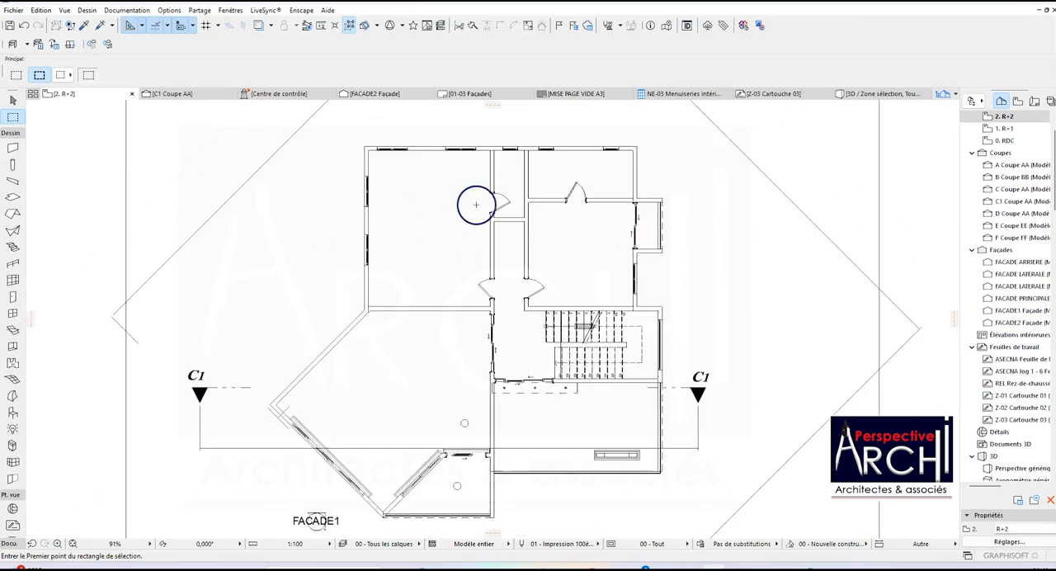
pyautogui.scroll(-1, 476, 205)
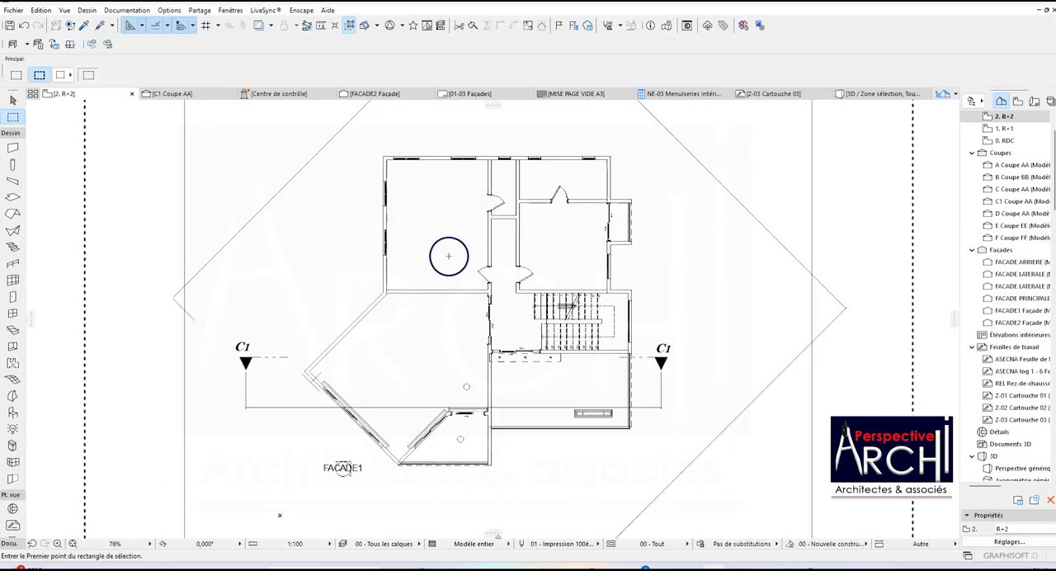
pyautogui.scroll(2, 448, 258)
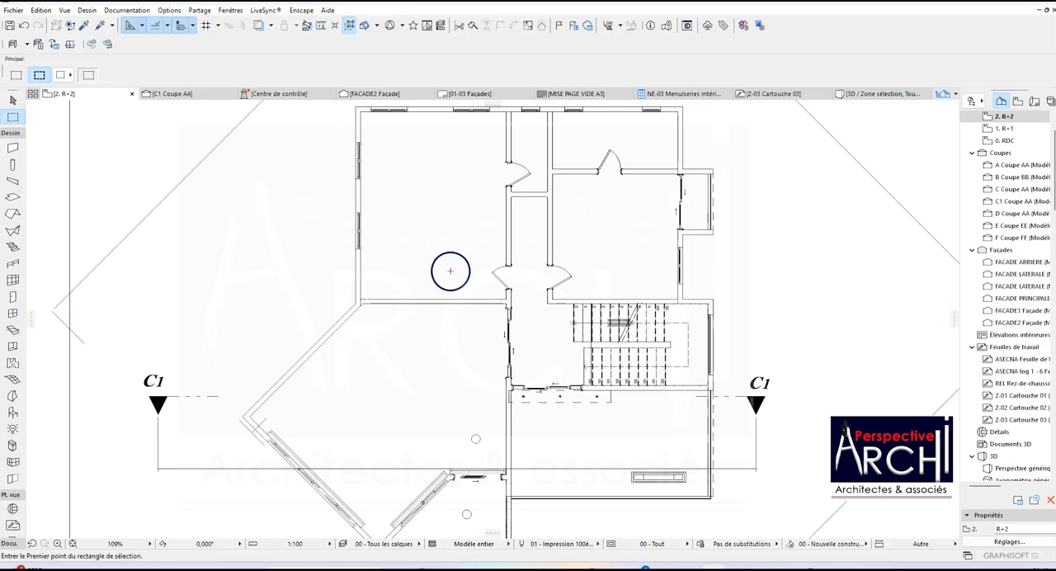
pyautogui.scroll(-1, 450, 269)
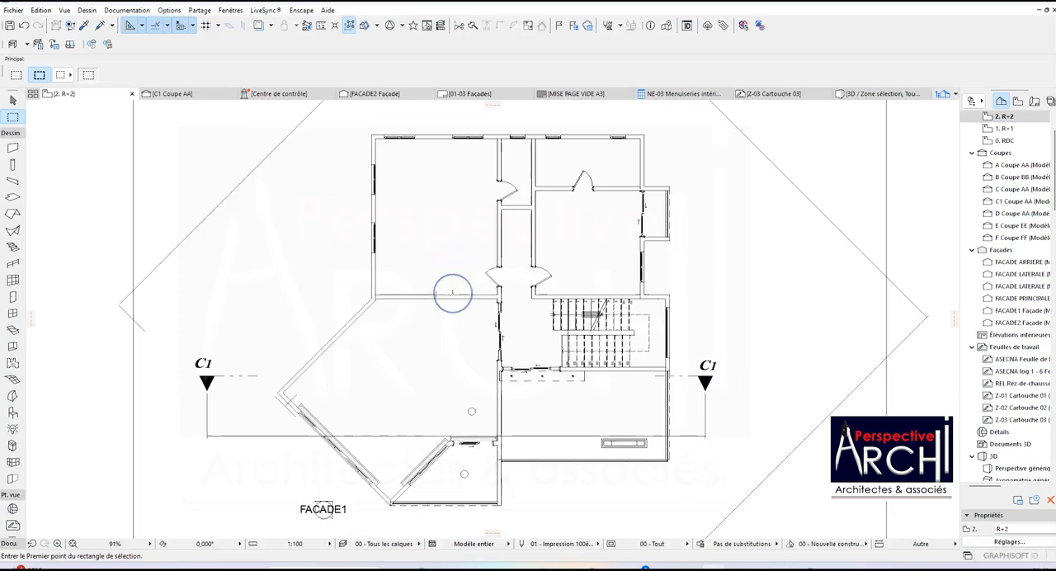